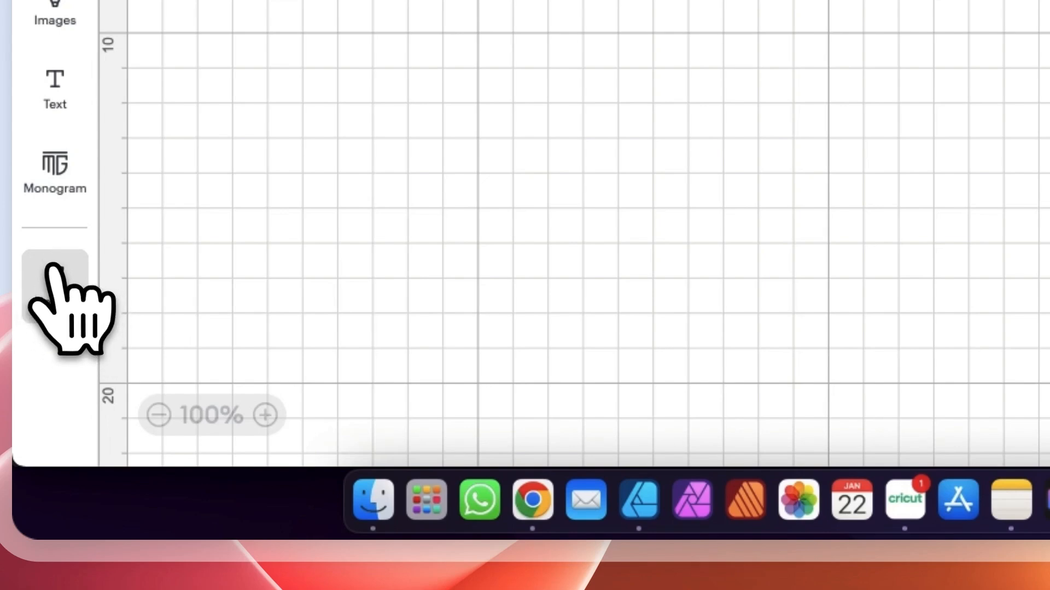
Step: Start a new image upload and browse to the Downloads folder for the file
scroll(235, 198, "up", 3)
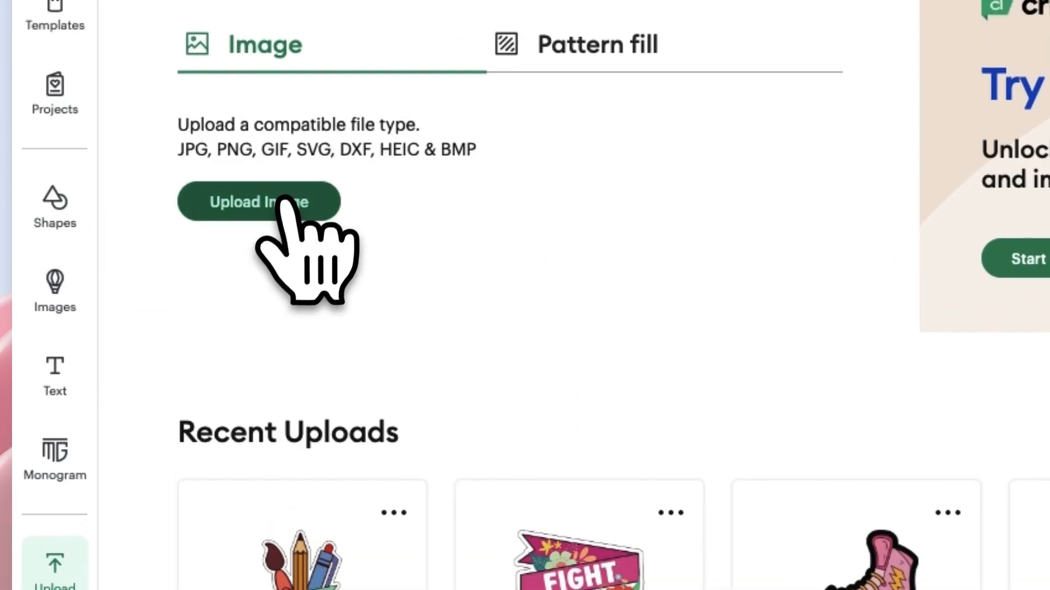
left_click(283, 196)
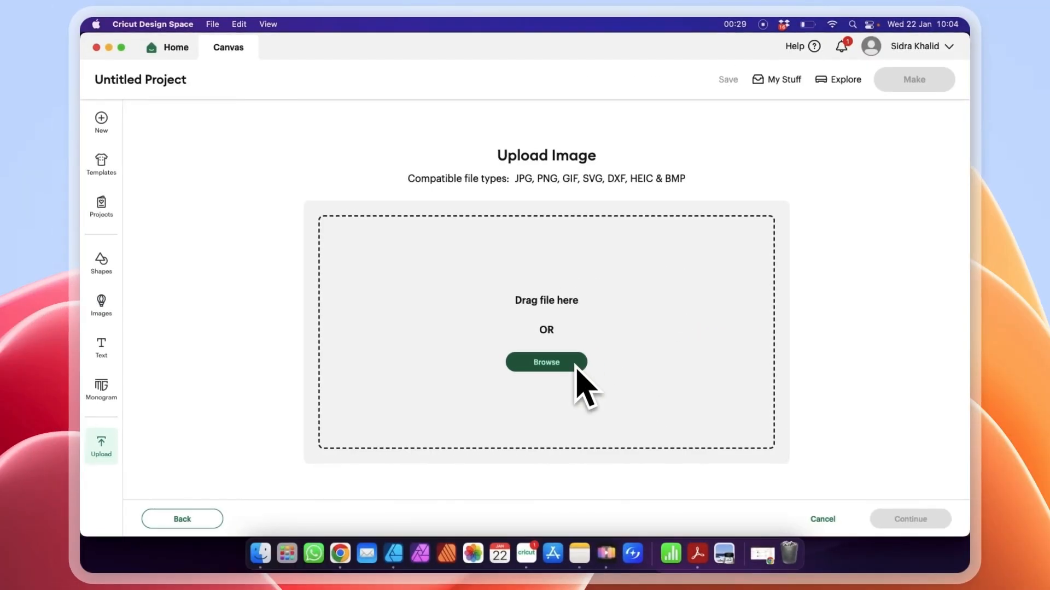
left_click(526, 361)
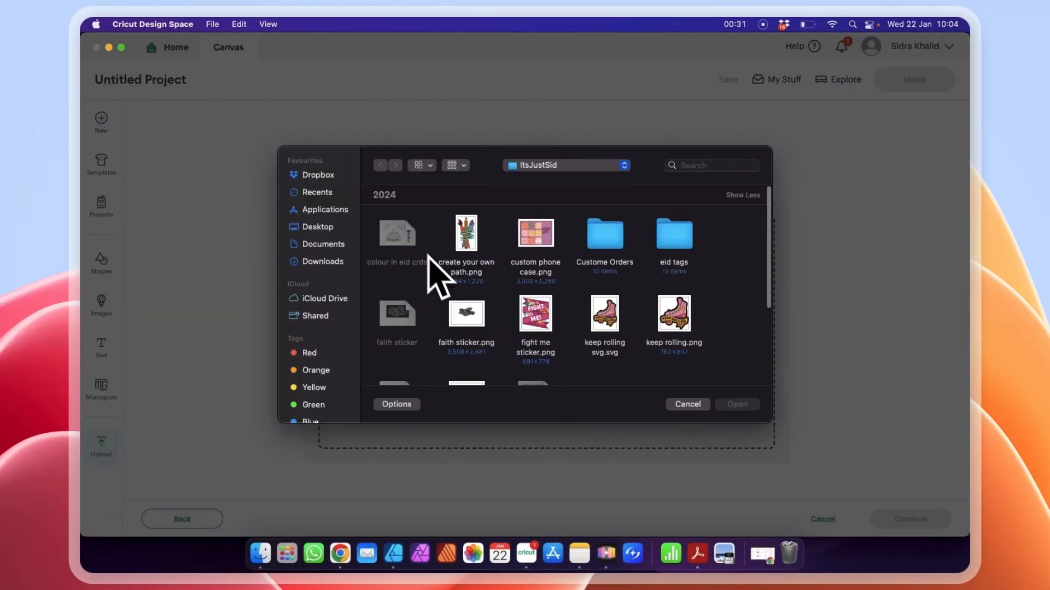
left_click(332, 259)
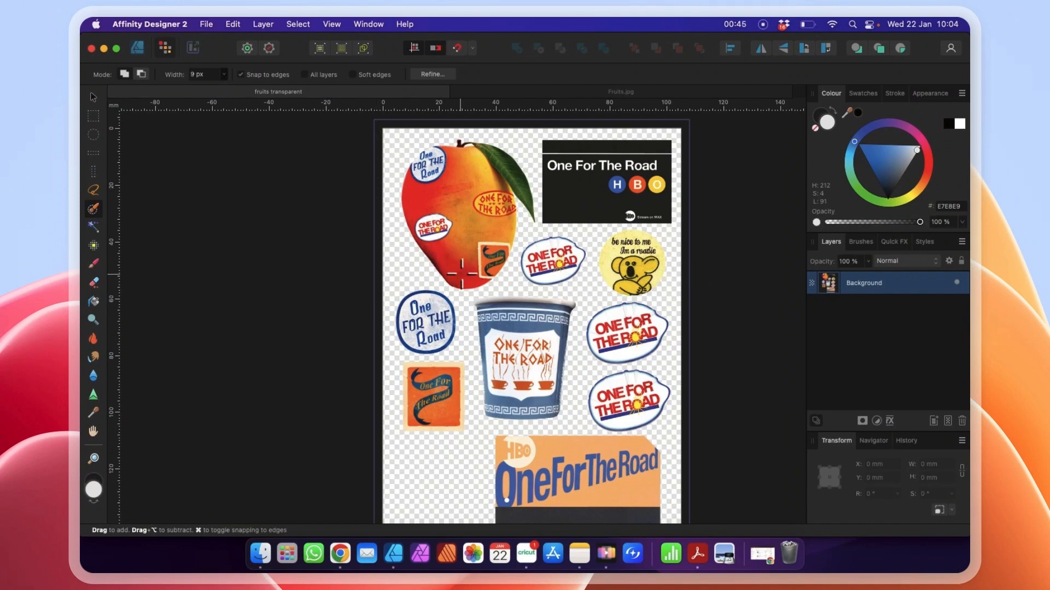
Step: In Affinity Designer, delete the selected white background around the stickers and export the whole document as a 1241 × 1749 px PNG
scroll(462, 270, "down", 3)
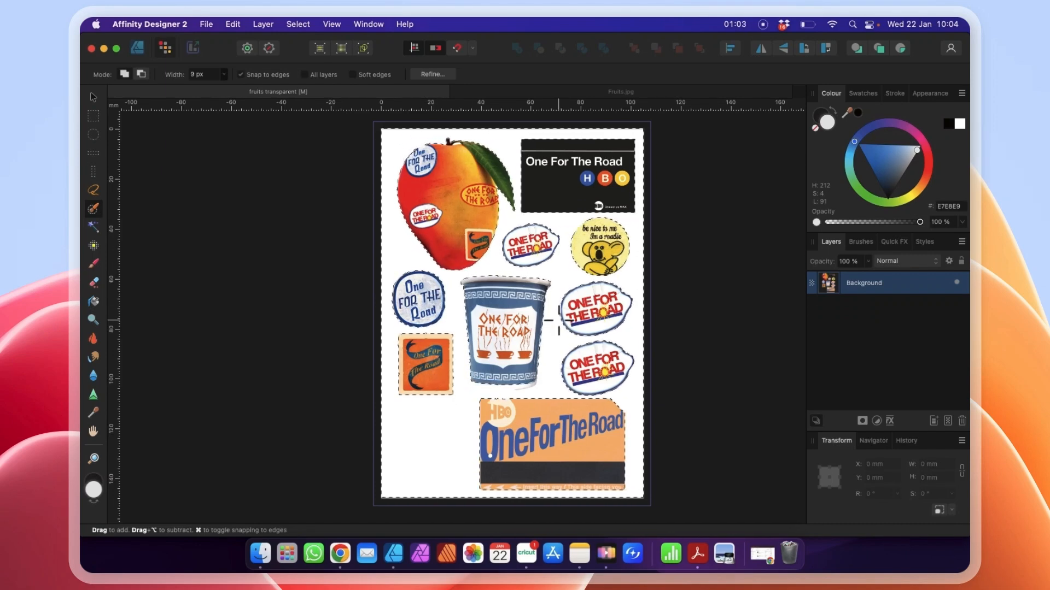
key("Delete")
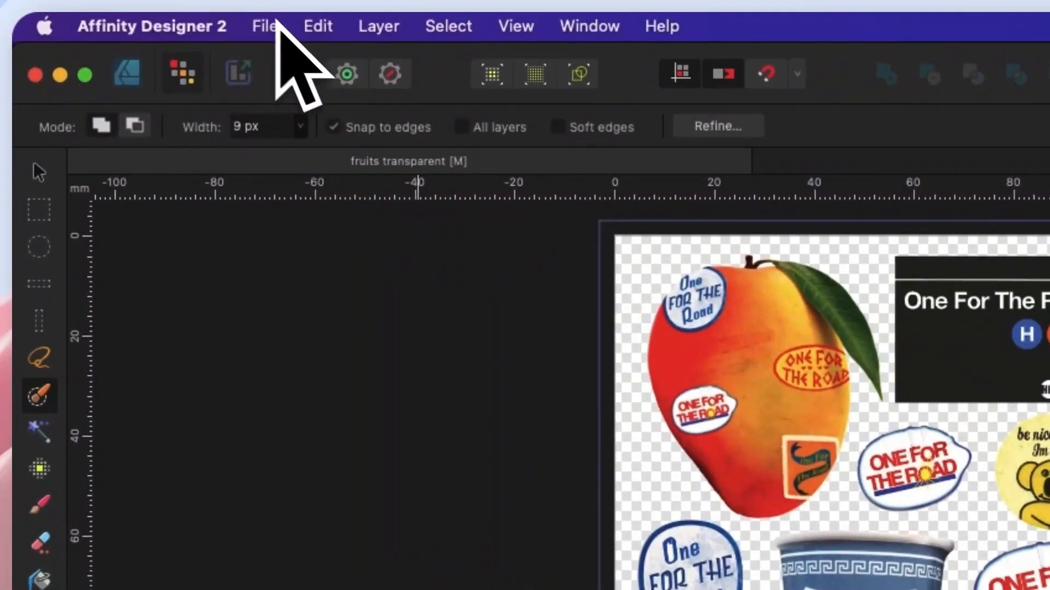
left_click(206, 24)
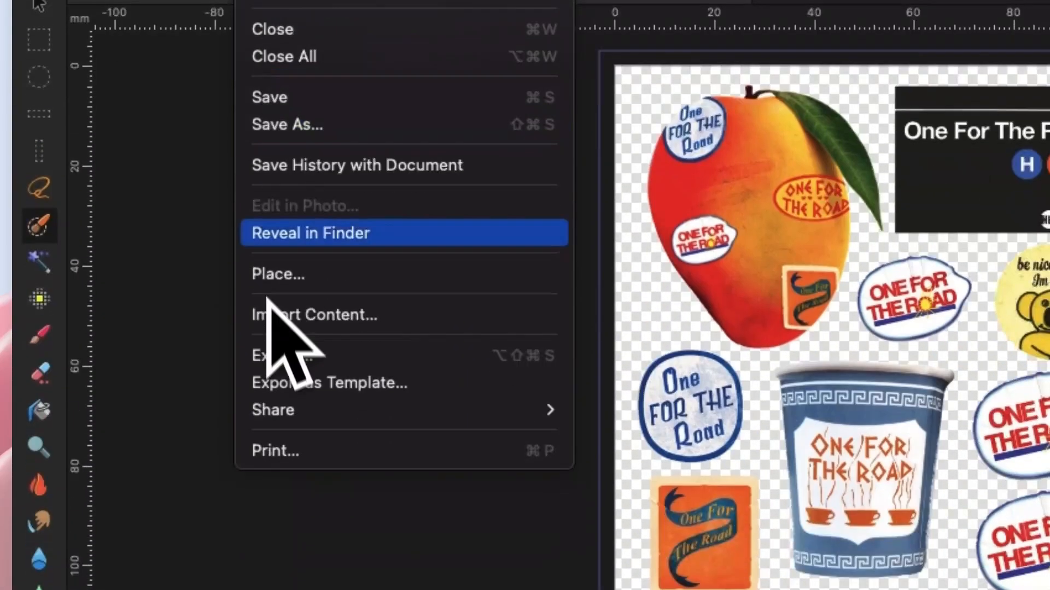
left_click(275, 343)
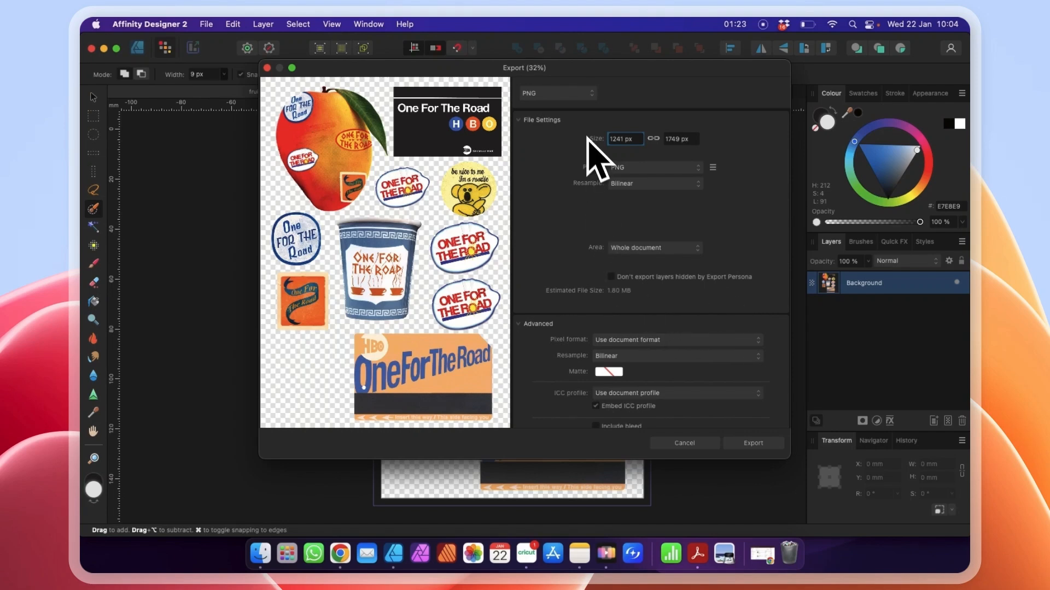
left_click(754, 443)
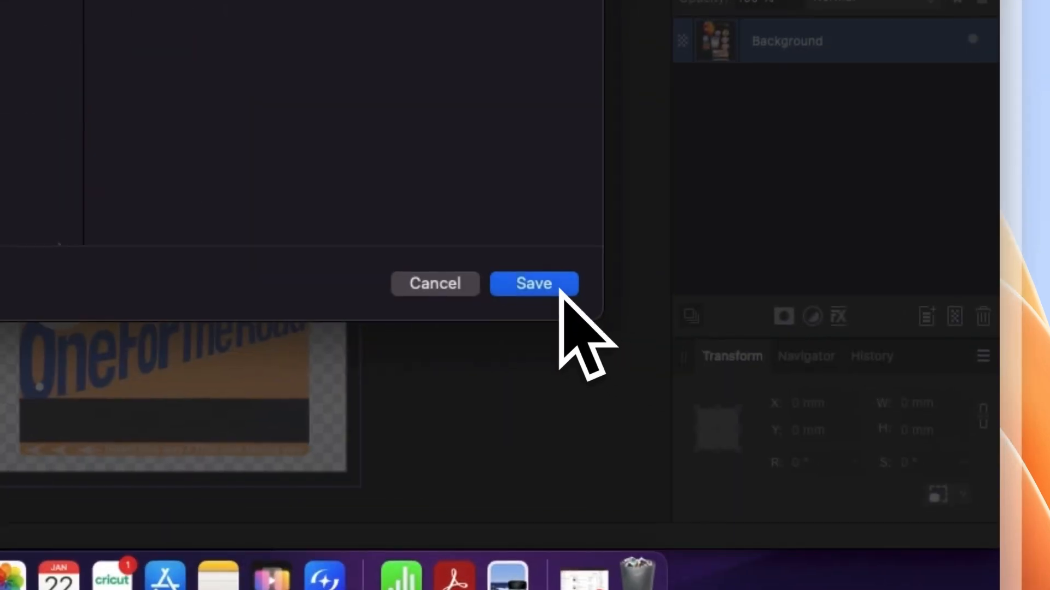
left_click(560, 288)
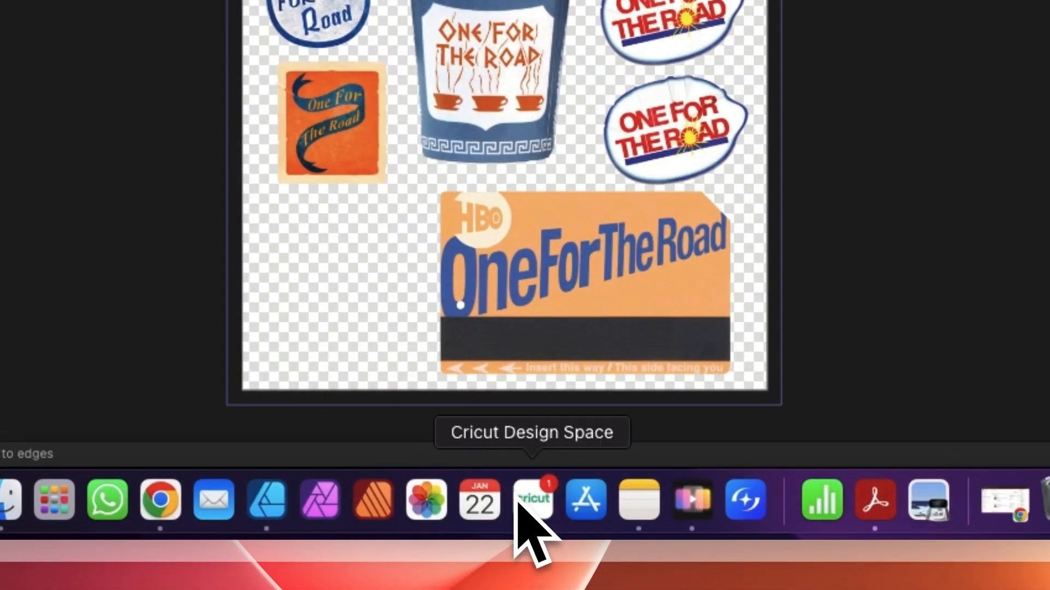
Step: Switch to Cricut Design Space, choose "fruits transparent.png" for upload and continue with it
left_click(518, 502)
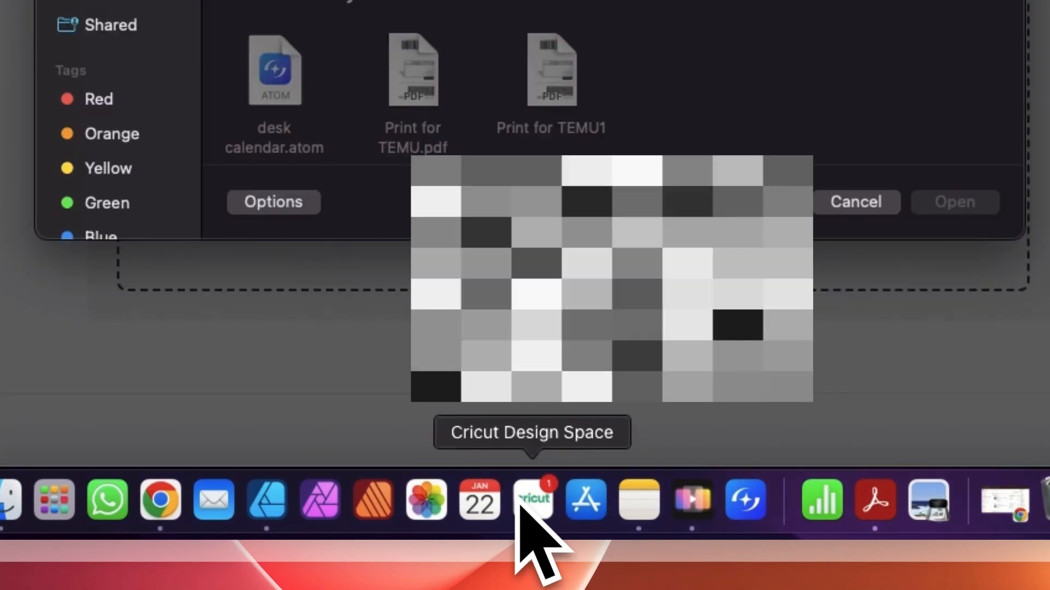
left_click(628, 67)
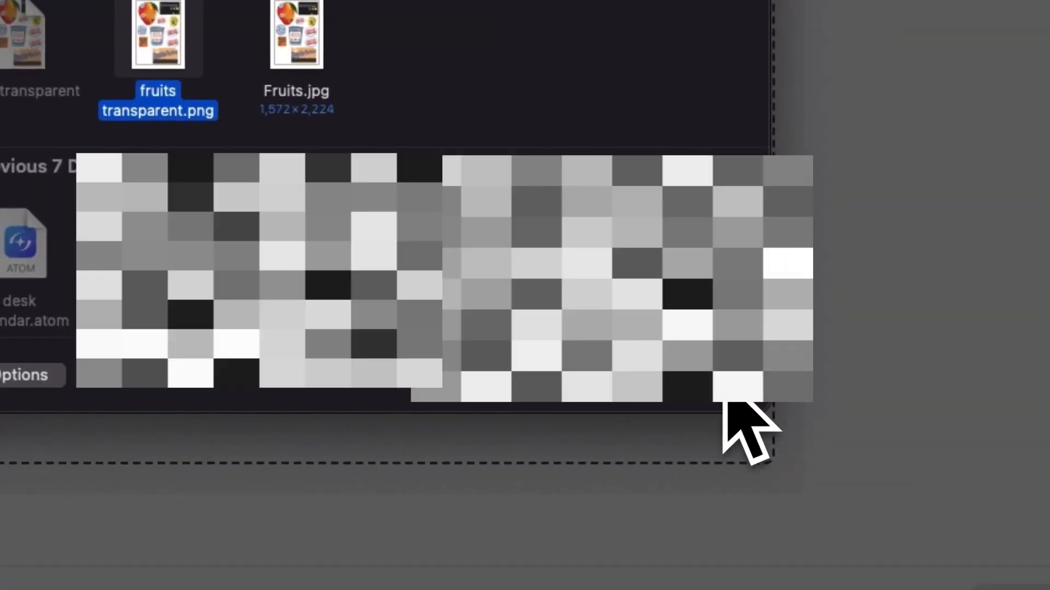
left_click(722, 394)
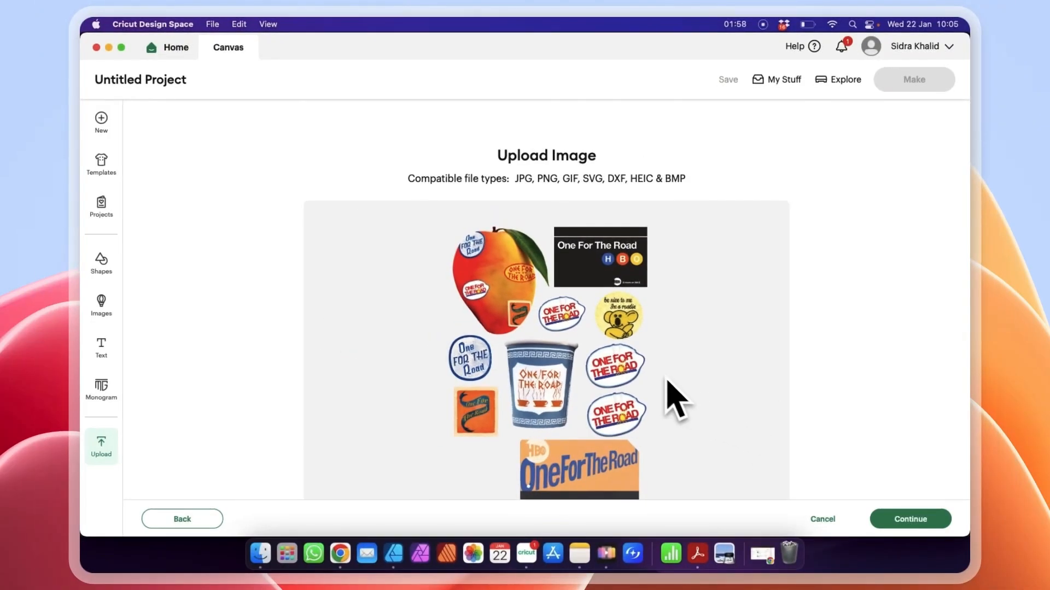
scroll(663, 377, "down", 2)
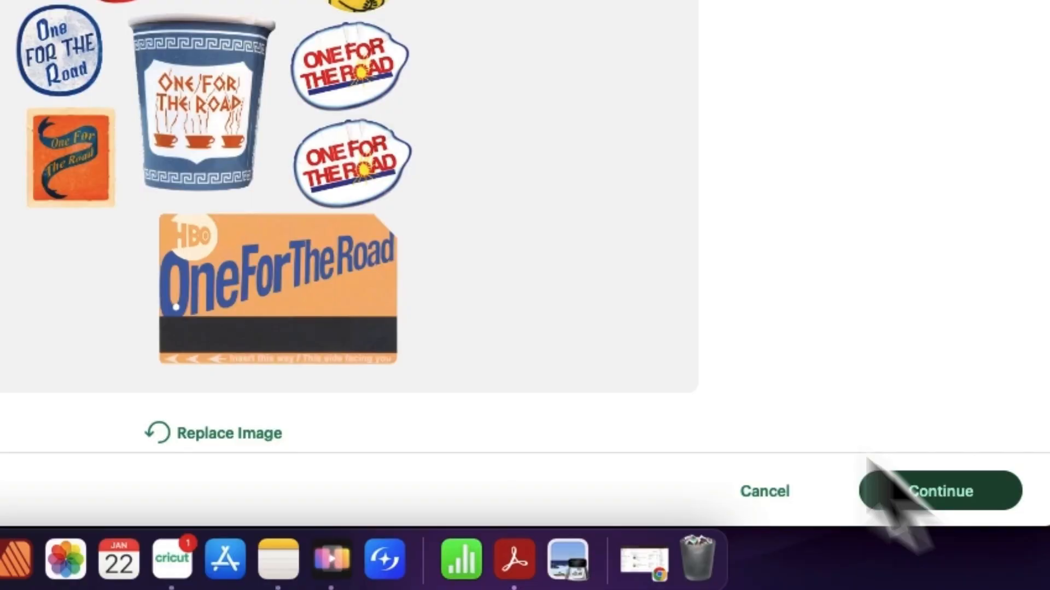
left_click(891, 474)
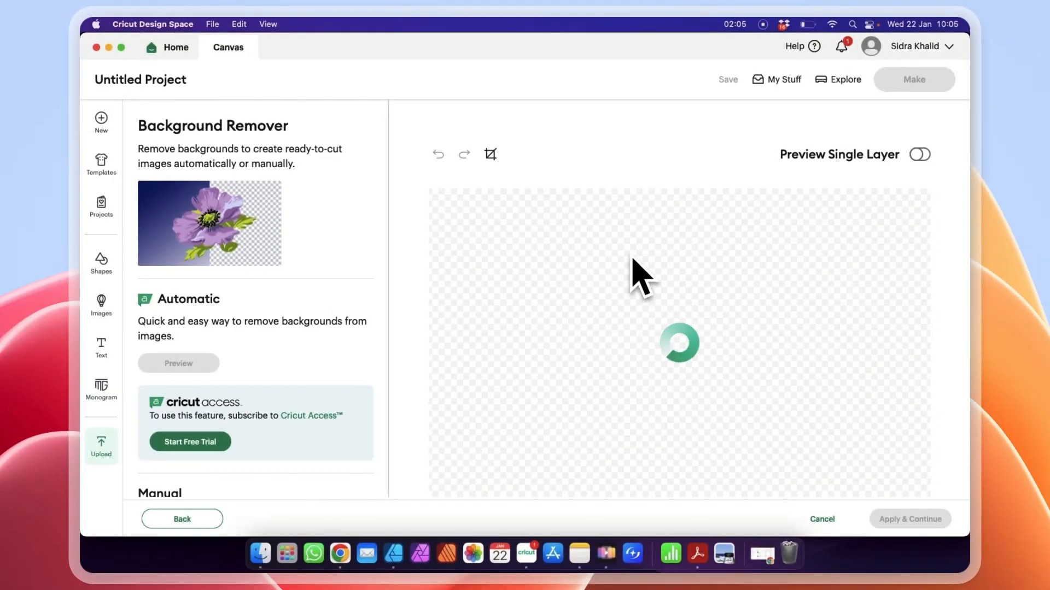
Step: Check the sticker sheet's transparent background in the Background Remover, then apply it and continue
scroll(687, 342, "down", 2)
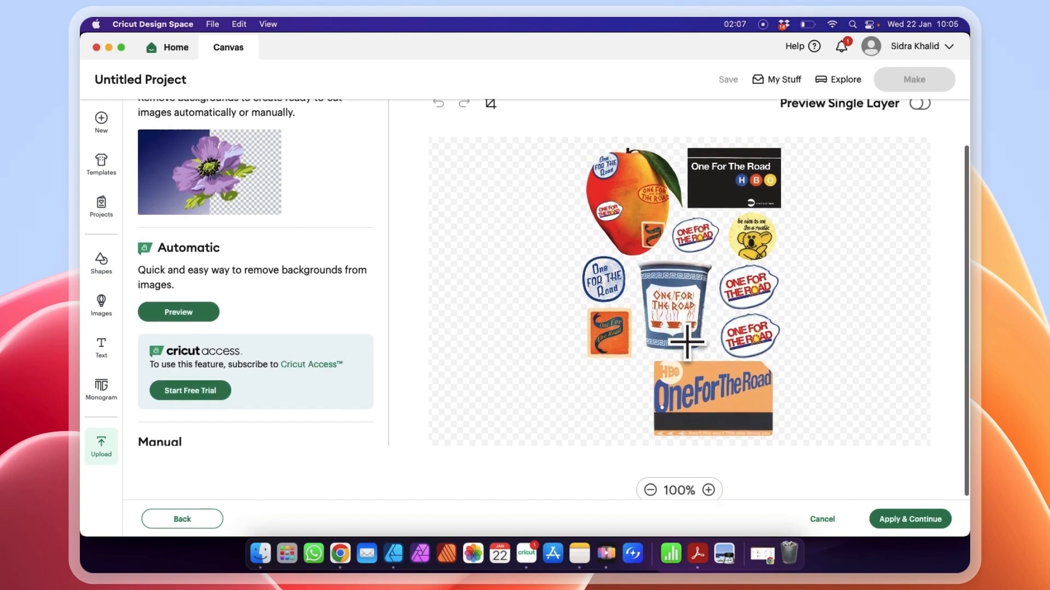
scroll(687, 342, "down", 2)
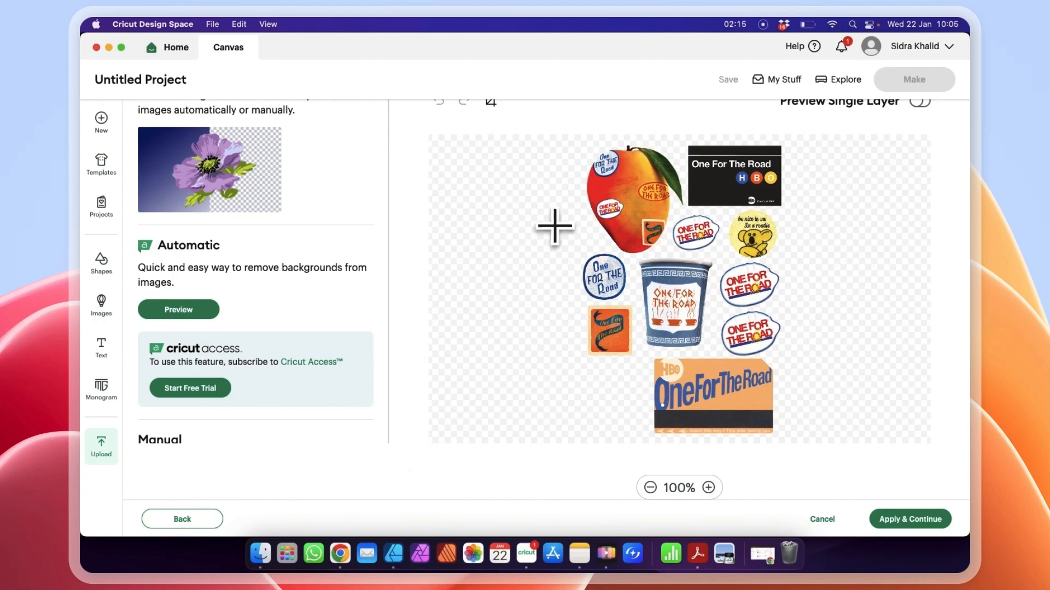
scroll(555, 226, "up", 2)
scroll(555, 226, "down", 1)
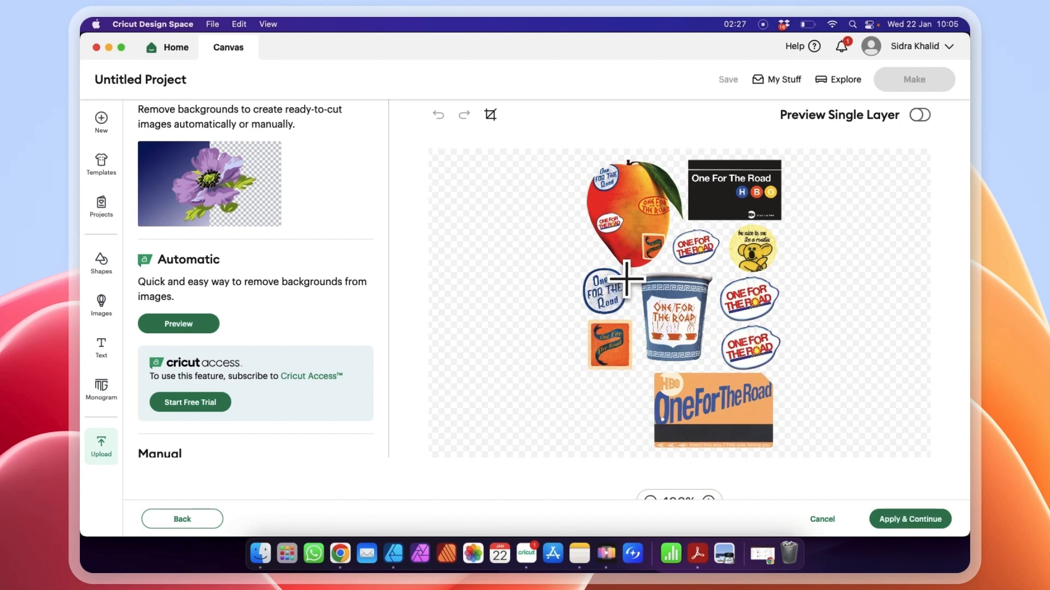
scroll(569, 265, "up", 2)
scroll(570, 264, "down", 2)
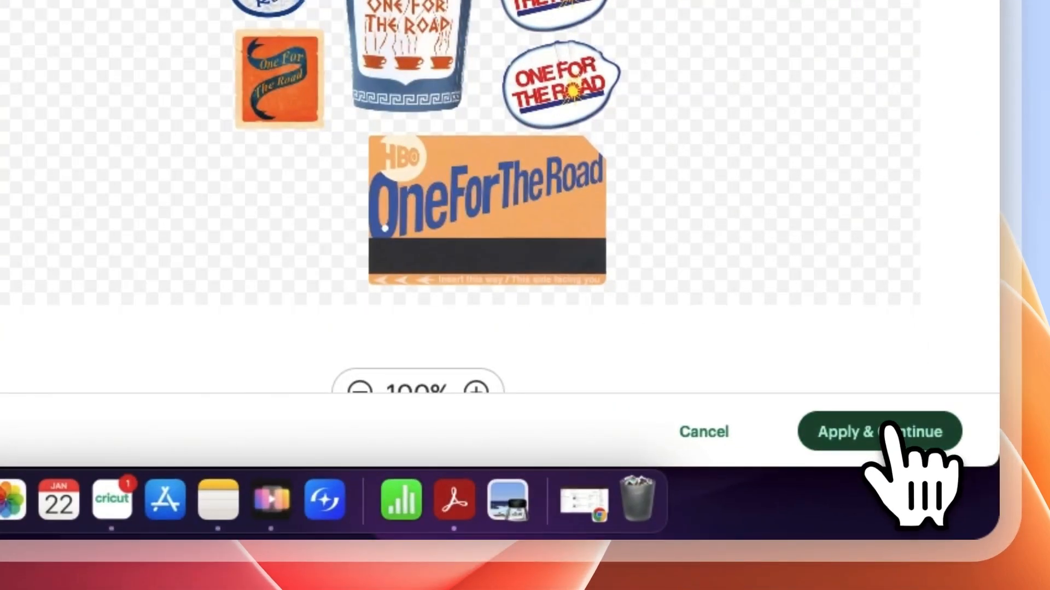
left_click(918, 519)
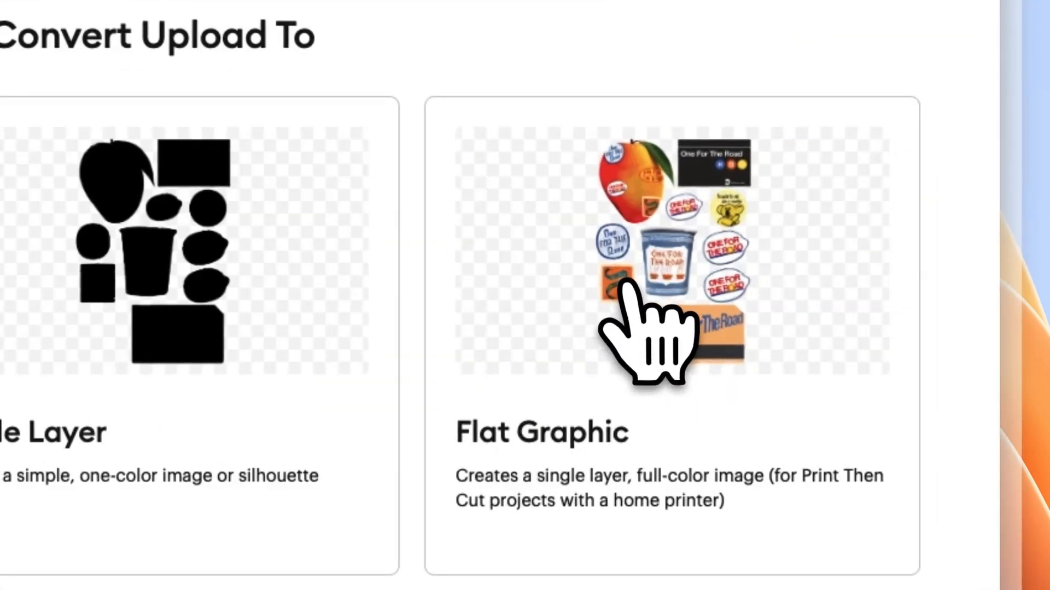
Step: Convert the sticker sheet to a Flat Graphic for Print Then Cut and upload it
left_click(781, 253)
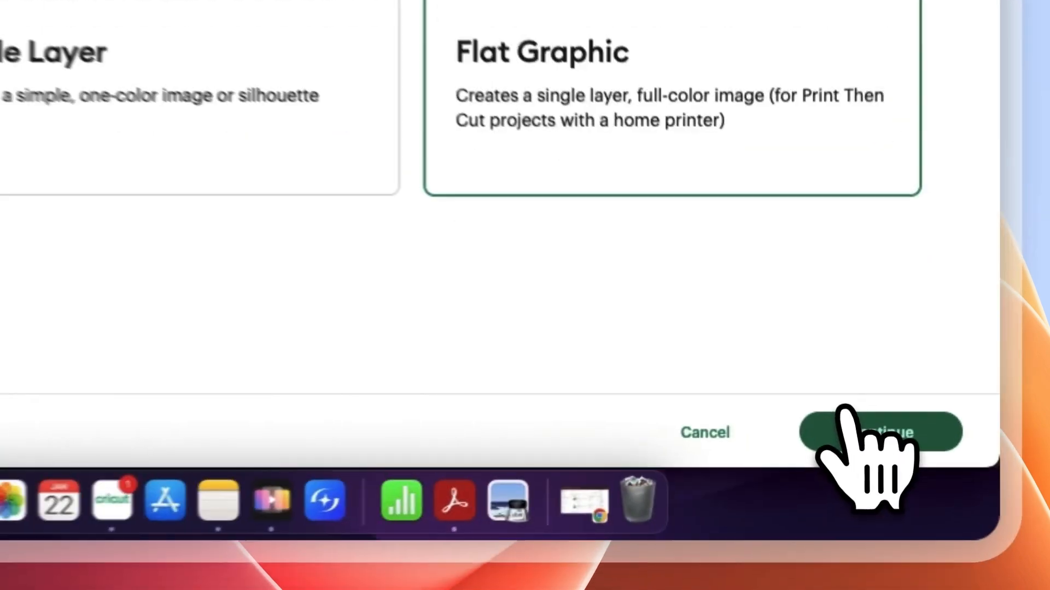
left_click(893, 511)
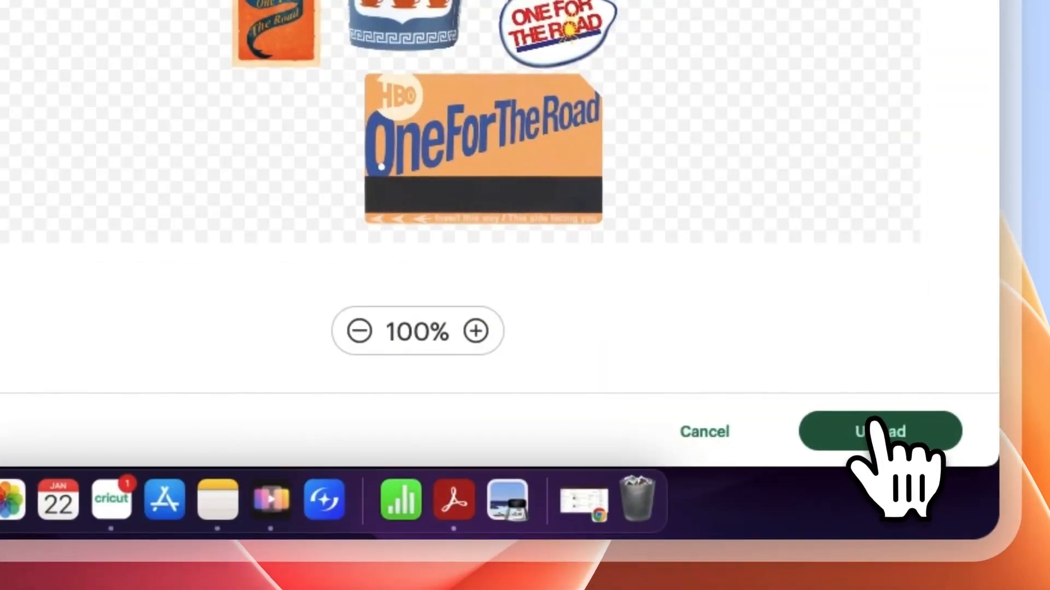
left_click(873, 429)
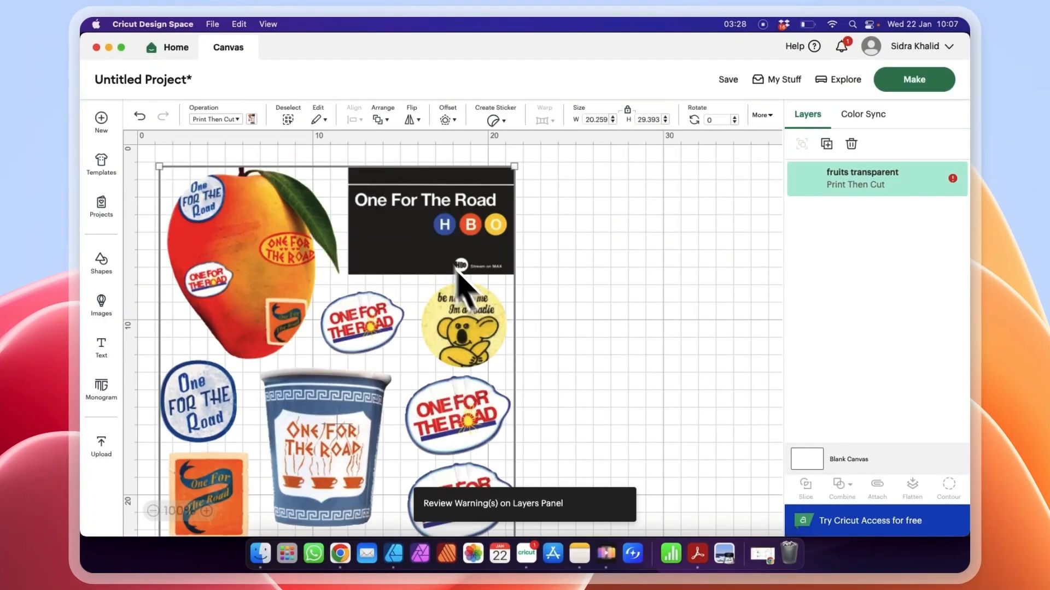
Step: Inspect the warning details on the "fruits transparent" layer and close them
scroll(473, 300, "down", 5)
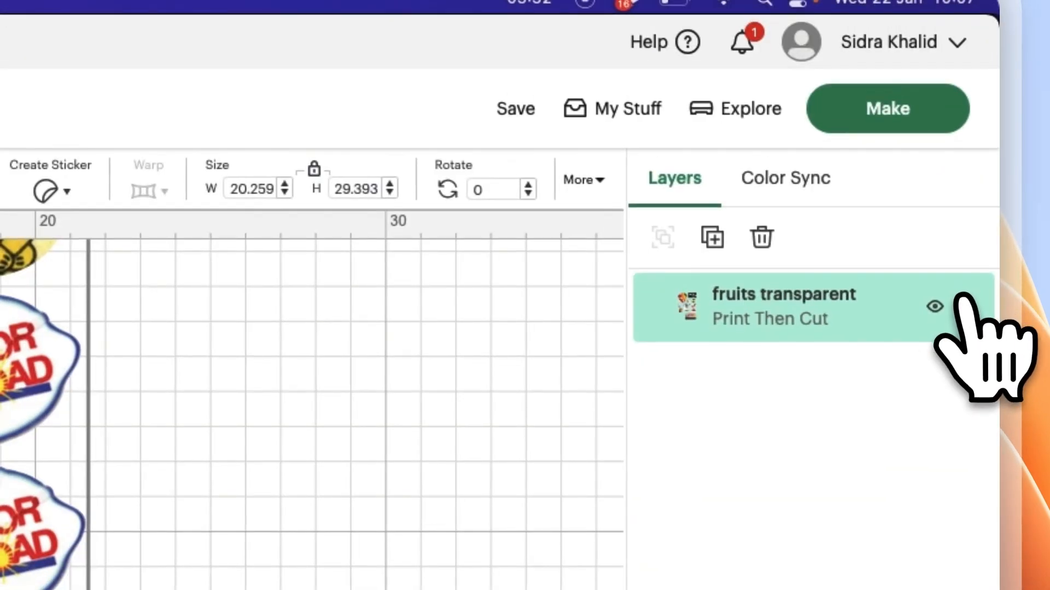
left_click(950, 176)
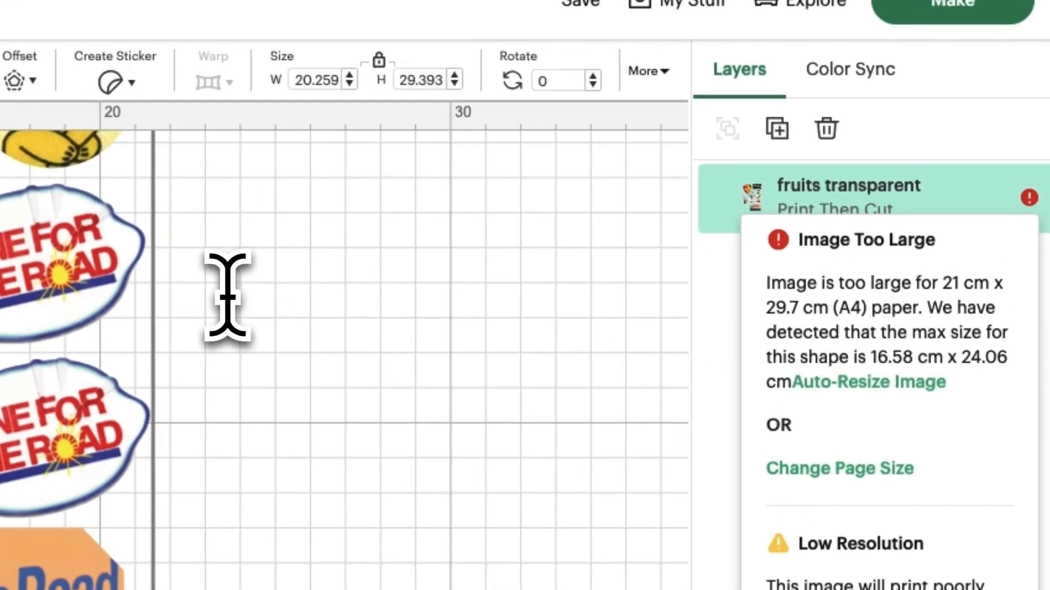
left_click(228, 297)
Step: Set the sticker sheet image's width to 10.5 cm
scroll(43, 299, "up", 5)
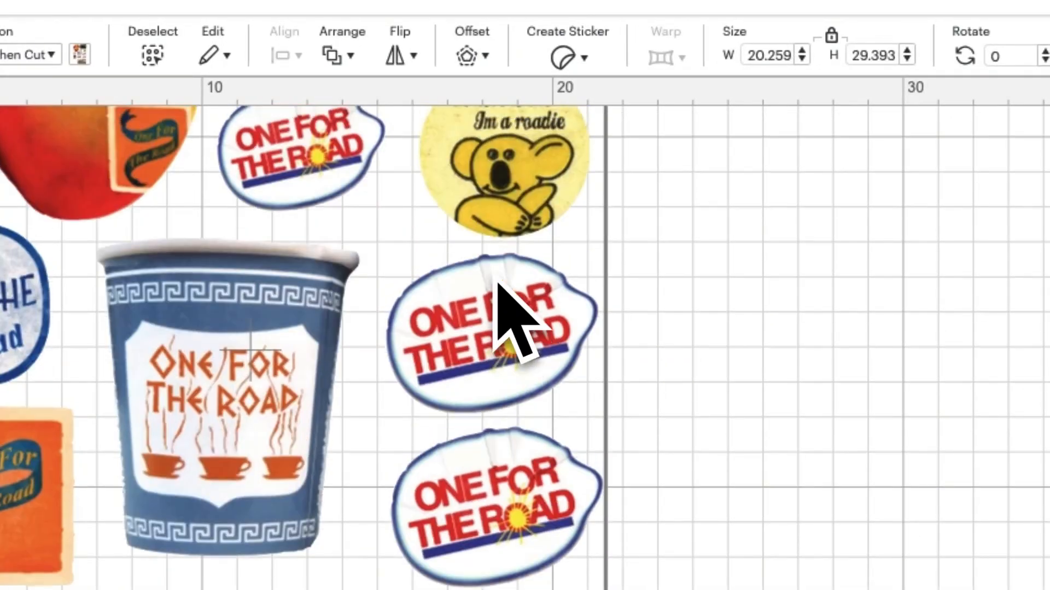
scroll(495, 271, "up", 3)
double_click(778, 54)
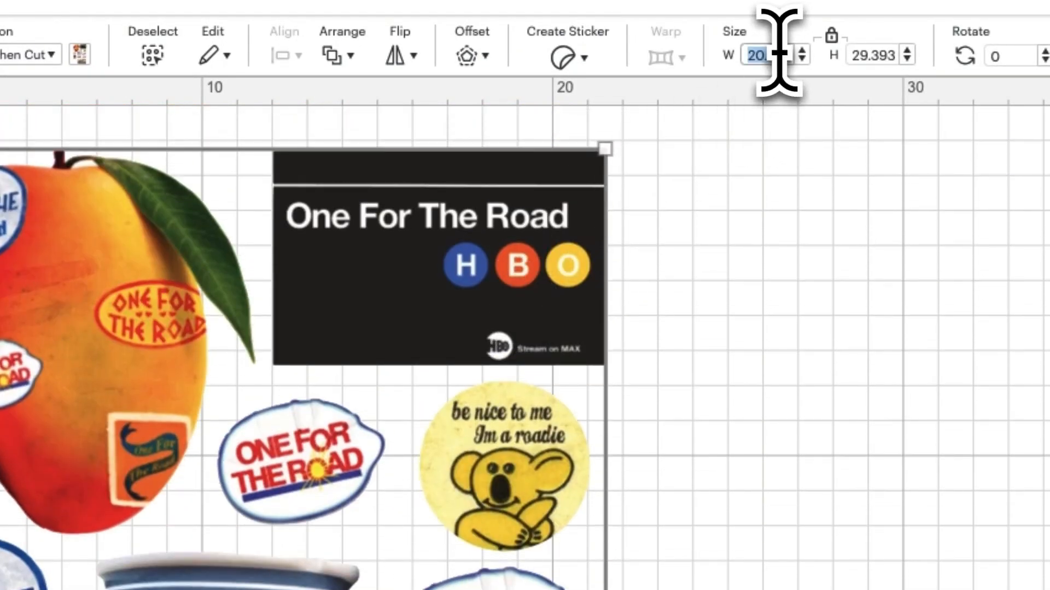
type("10.5")
key("Return")
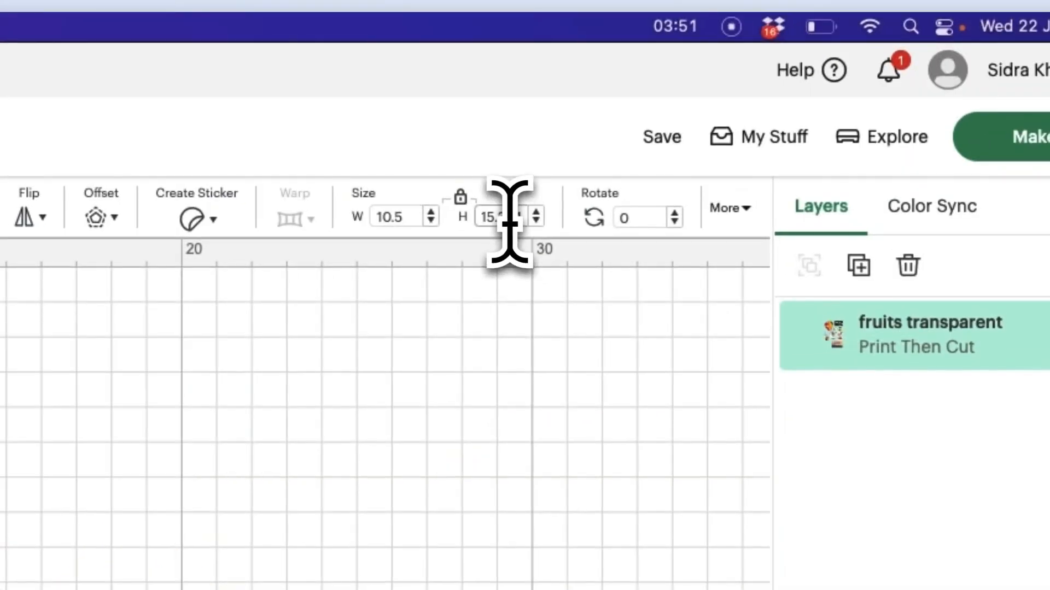
Step: Unlock the sticker sheet's proportions and set its height to 14.8 cm
left_click(461, 197)
double_click(497, 217)
type("14")
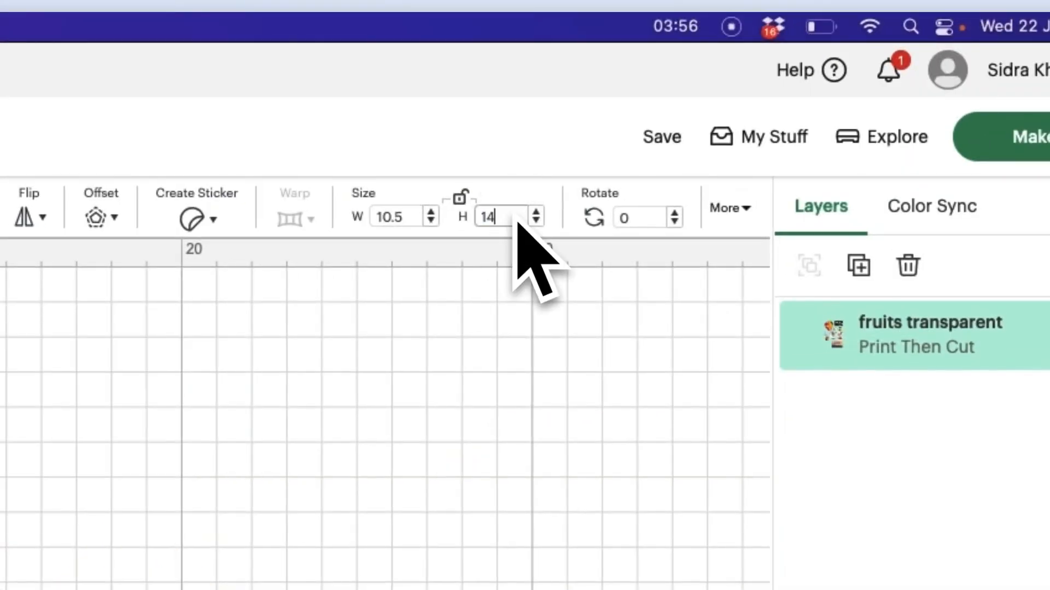
type(".")
type("8")
key("Return")
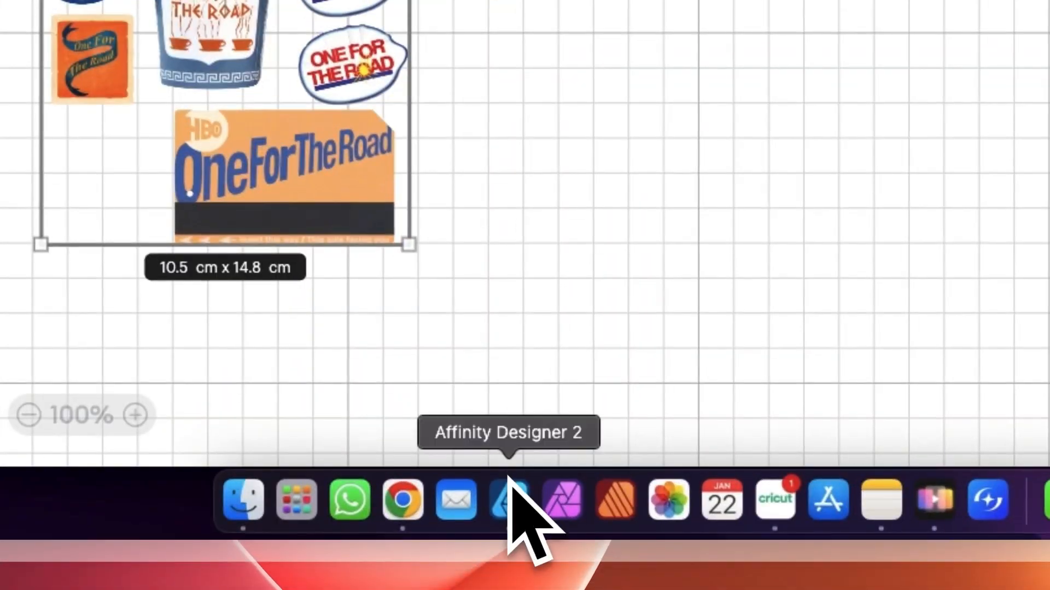
Step: Switch to Affinity Designer to examine the original sticker sheet, and return to Cricut Design Space
left_click(393, 553)
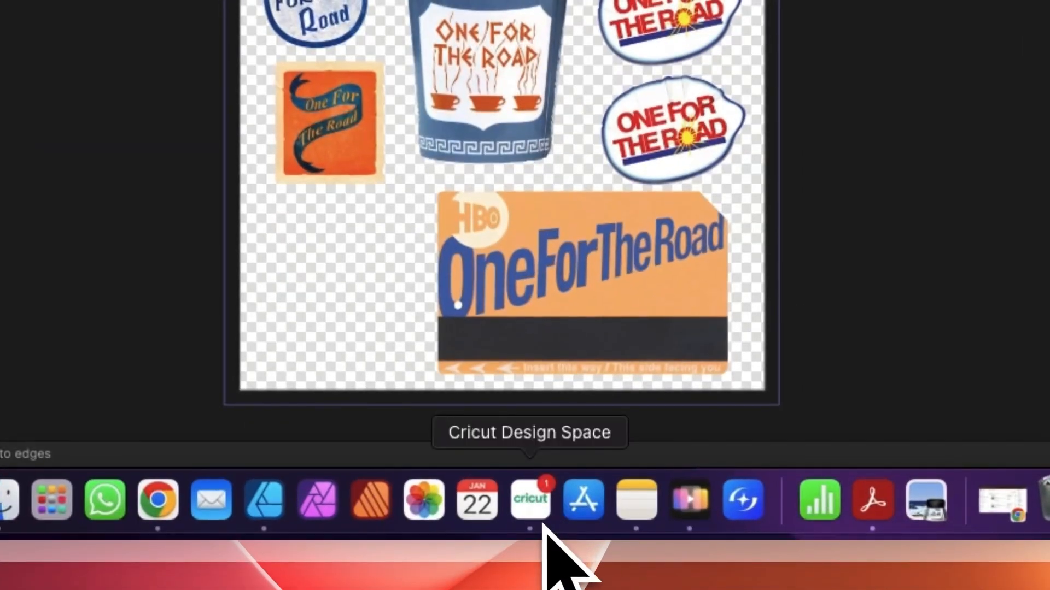
left_click(526, 552)
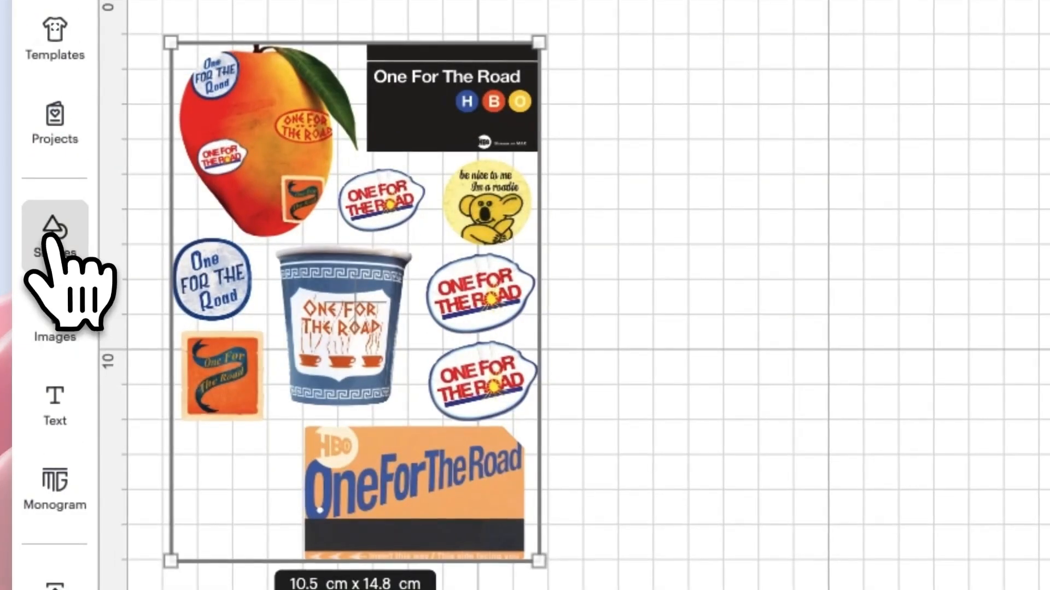
Step: Insert a square shape and set its size to 10.5 cm wide by 14.8 cm high
left_click(49, 236)
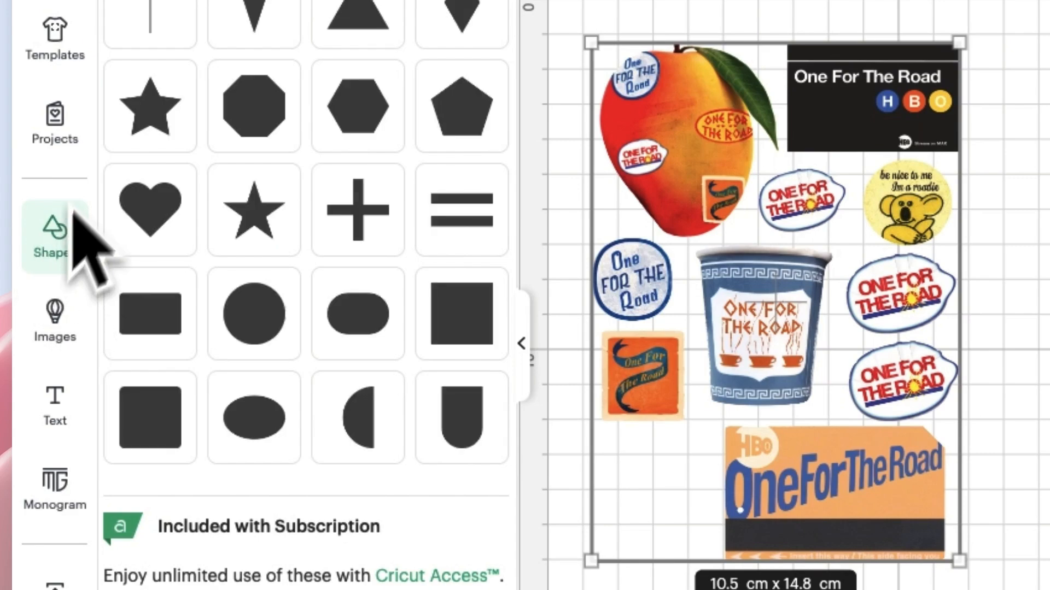
left_click(446, 318)
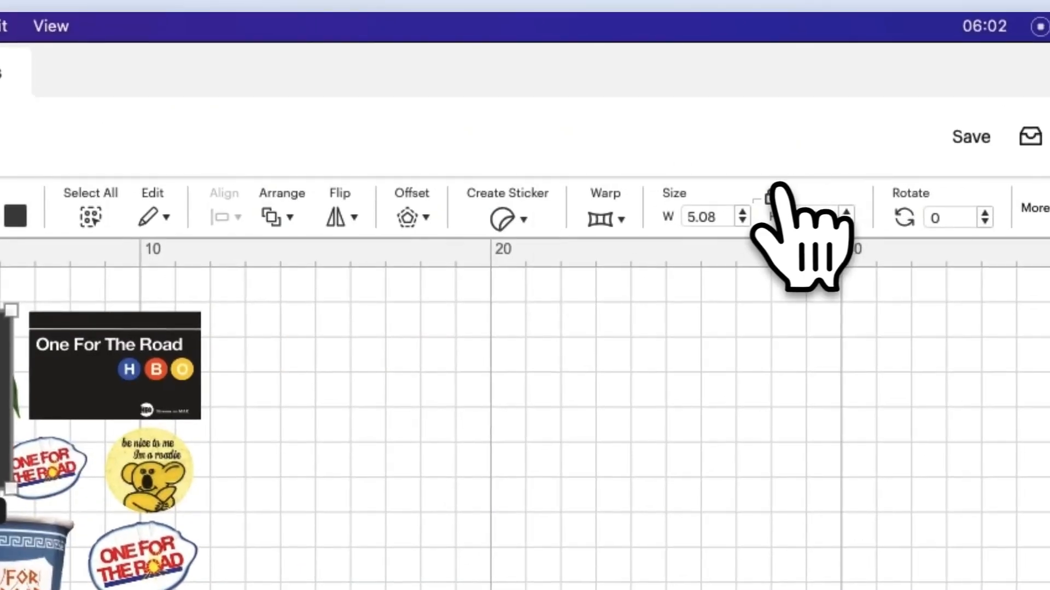
left_click(723, 217)
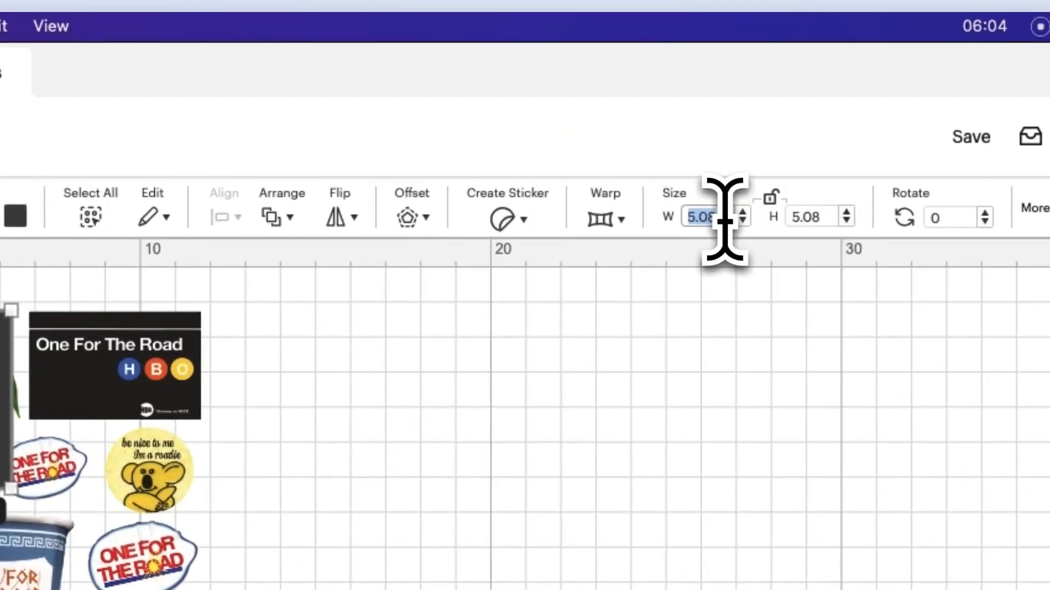
type("10.5")
left_click(818, 217)
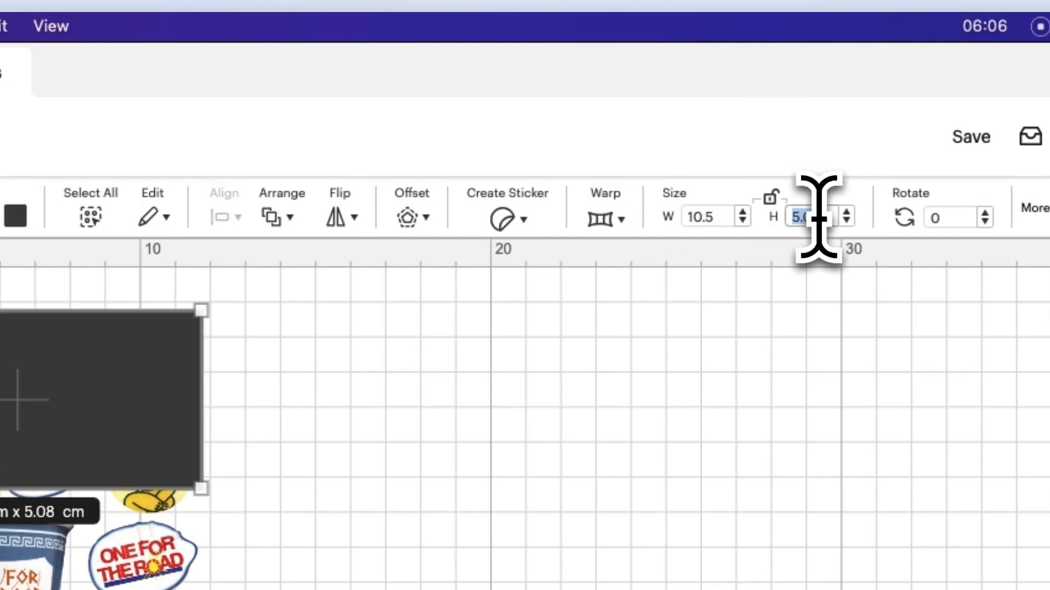
type("14.8")
Step: Colour the square white and move its layer beneath the "fruits transparent" layer
left_click(17, 216)
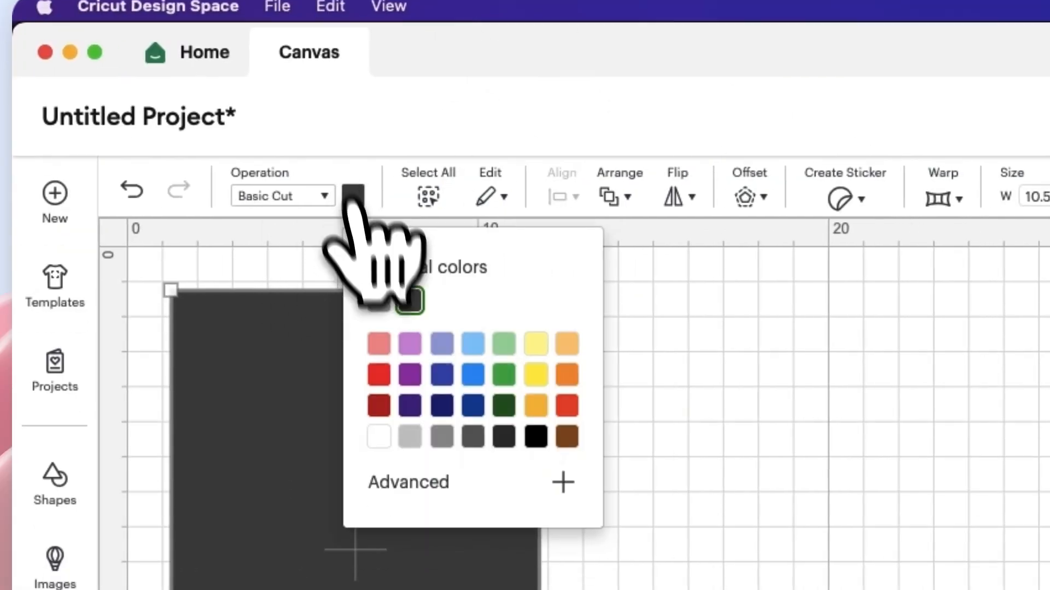
left_click(378, 436)
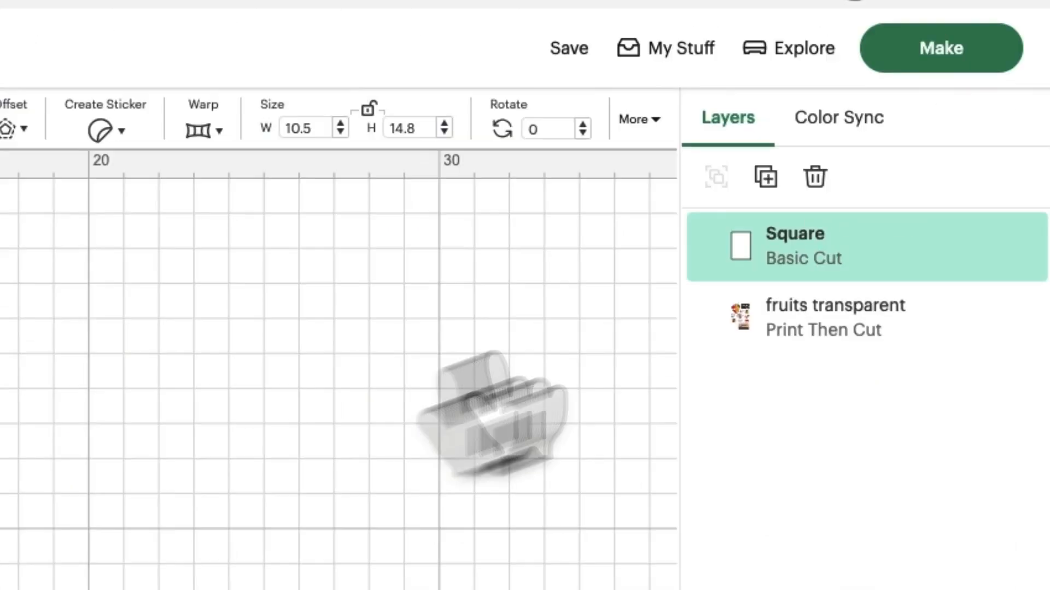
left_click_drag(861, 288, 850, 346)
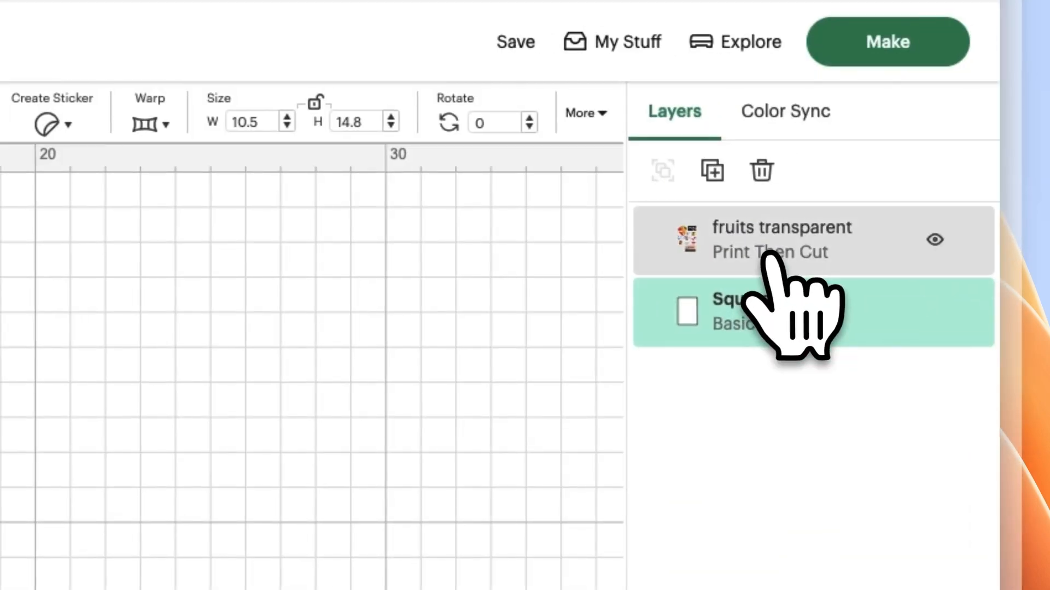
left_click(847, 182)
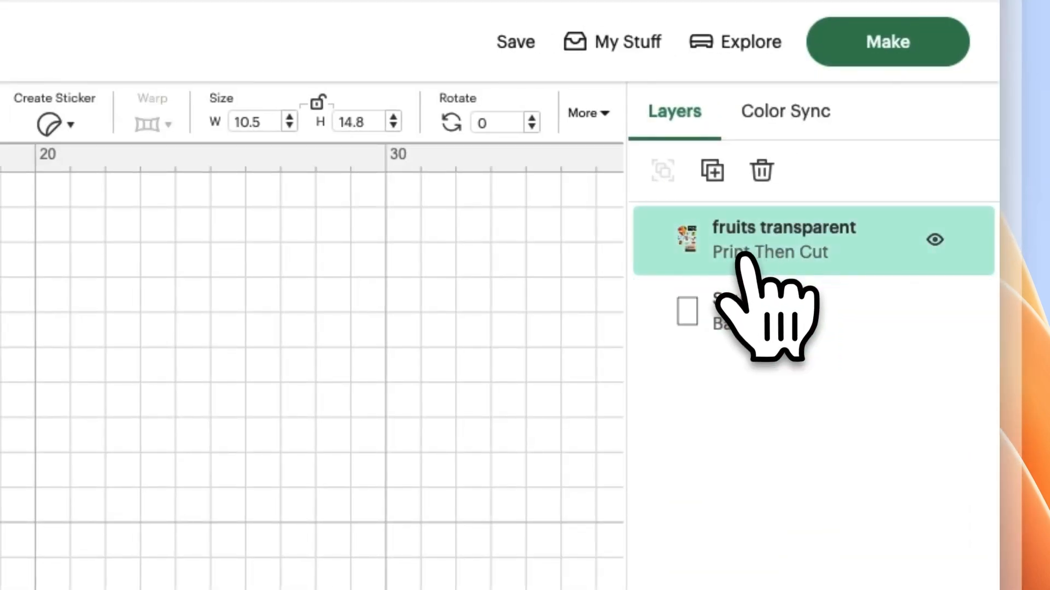
left_click(741, 298)
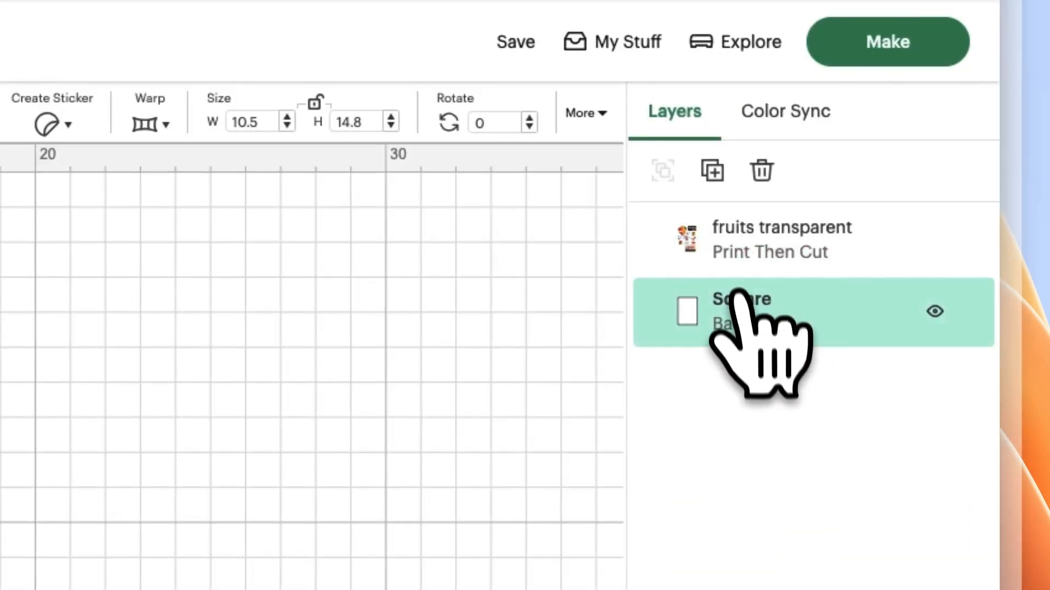
left_click(738, 241)
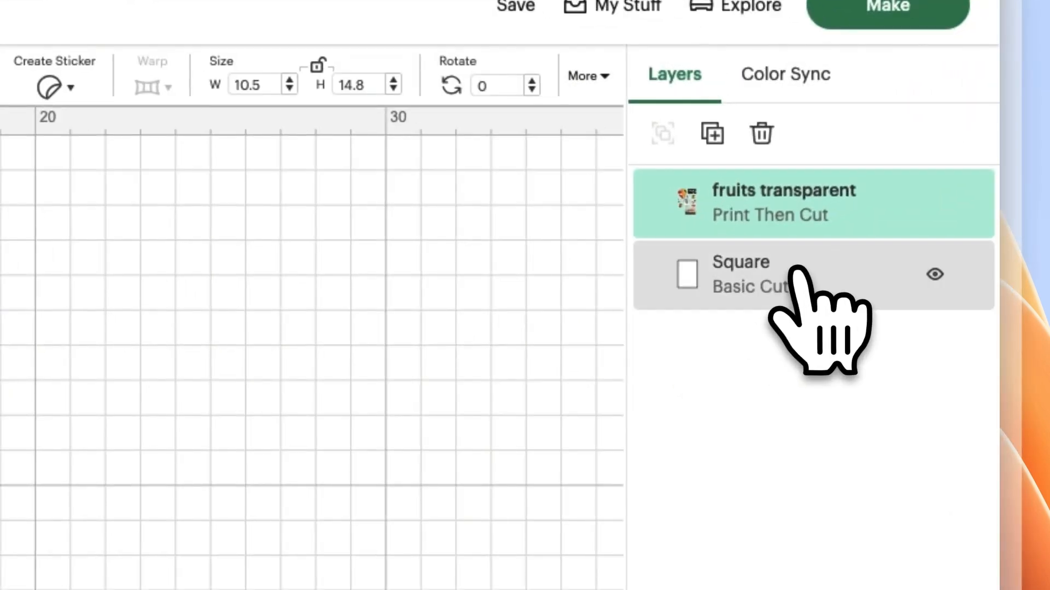
Step: Duplicate the white square four times, placing each copy beneath the "fruits transparent" layer
left_click(870, 214)
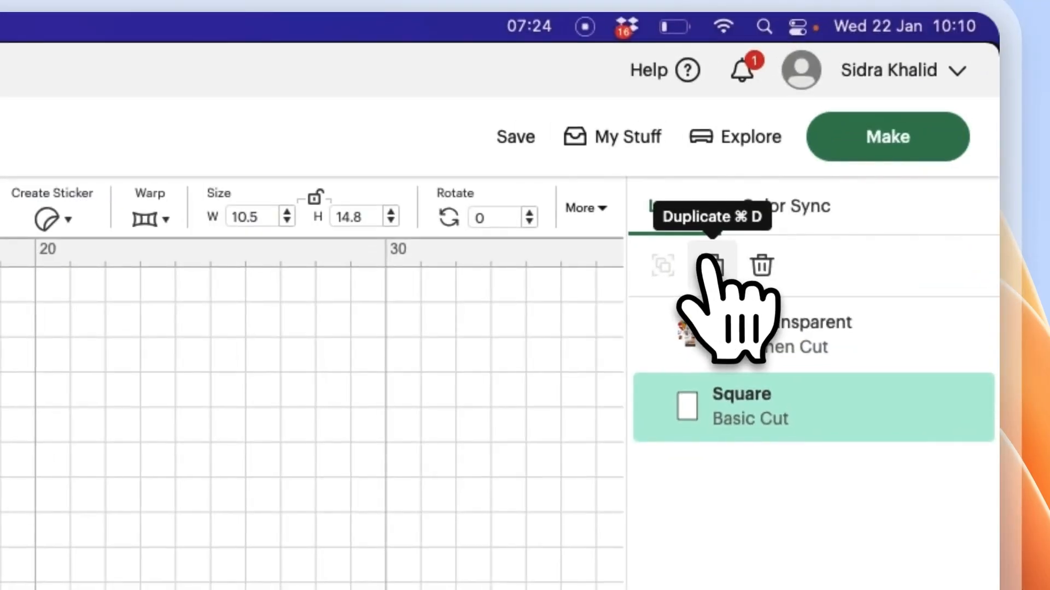
left_click(826, 144)
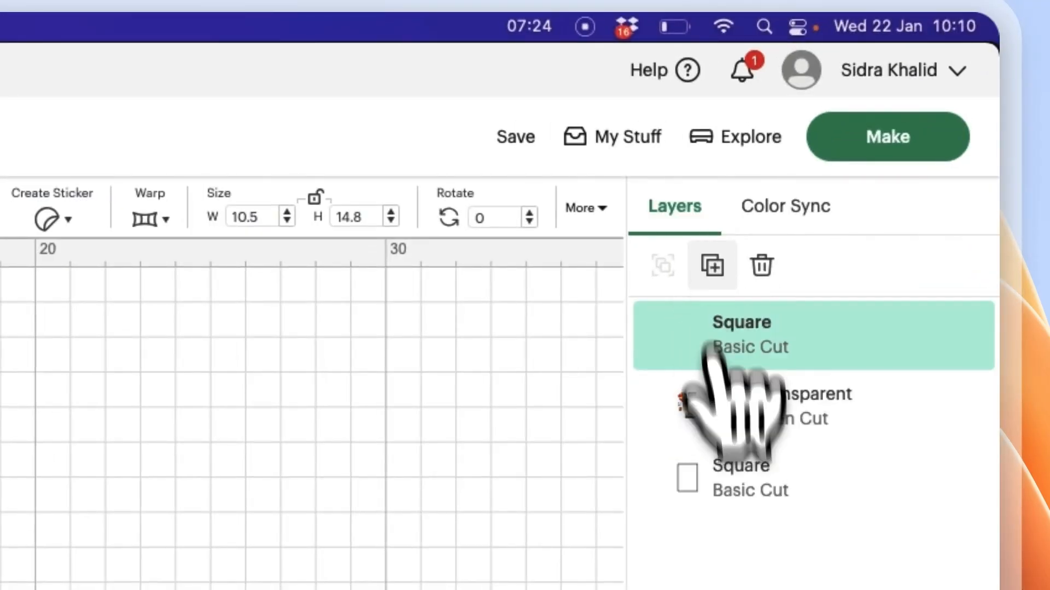
left_click_drag(748, 327, 762, 484)
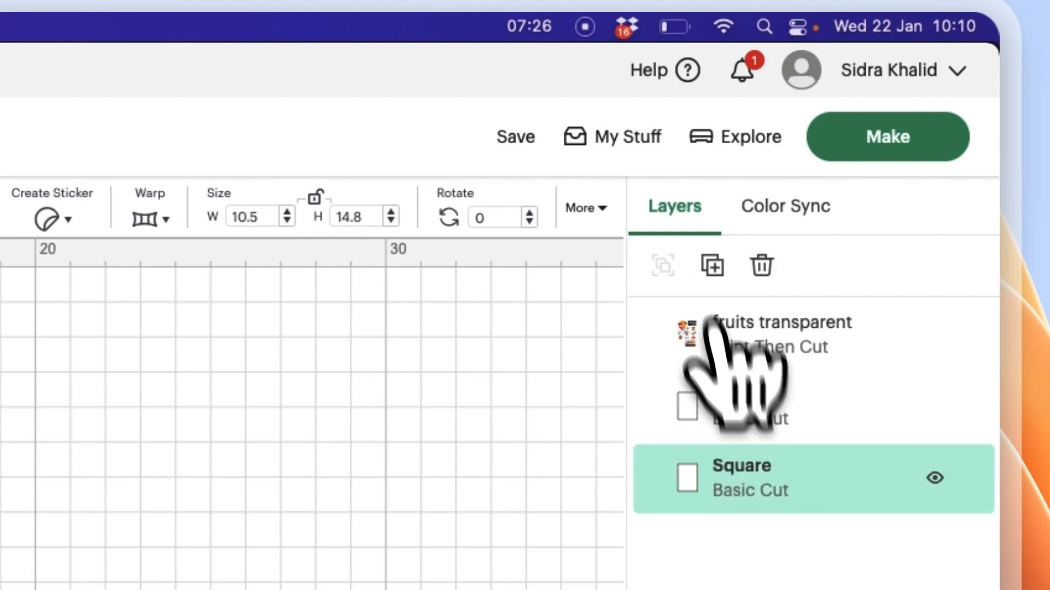
left_click(700, 252)
left_click_drag(675, 336, 675, 506)
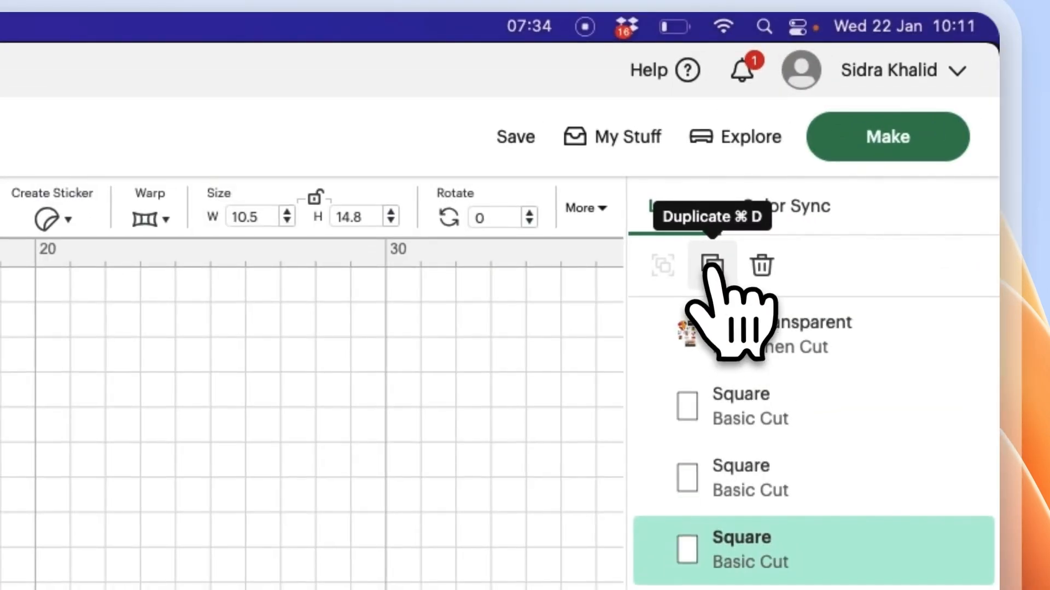
left_click(826, 143)
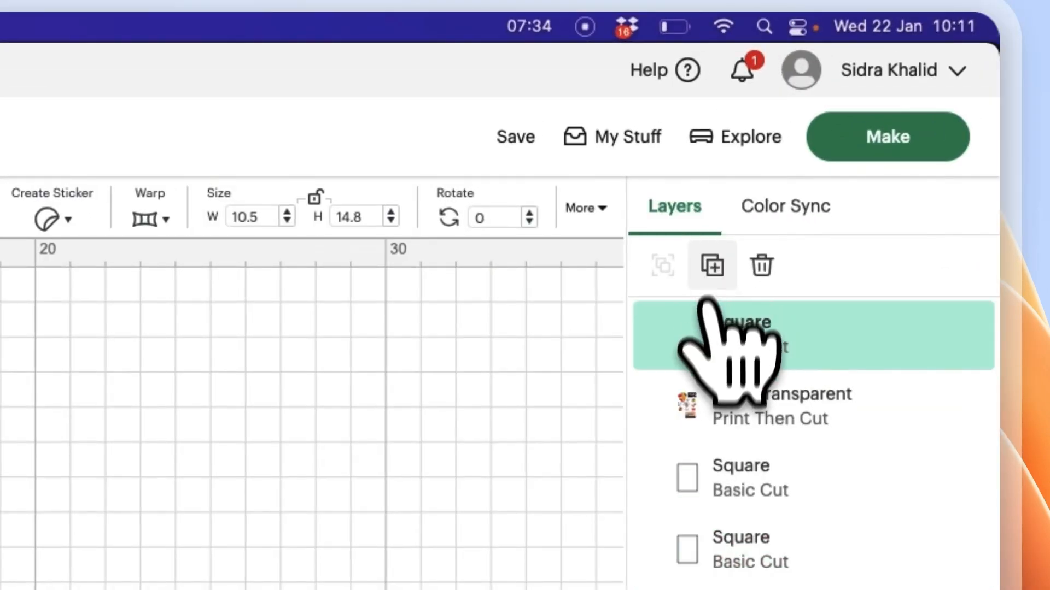
left_click_drag(716, 334, 700, 432)
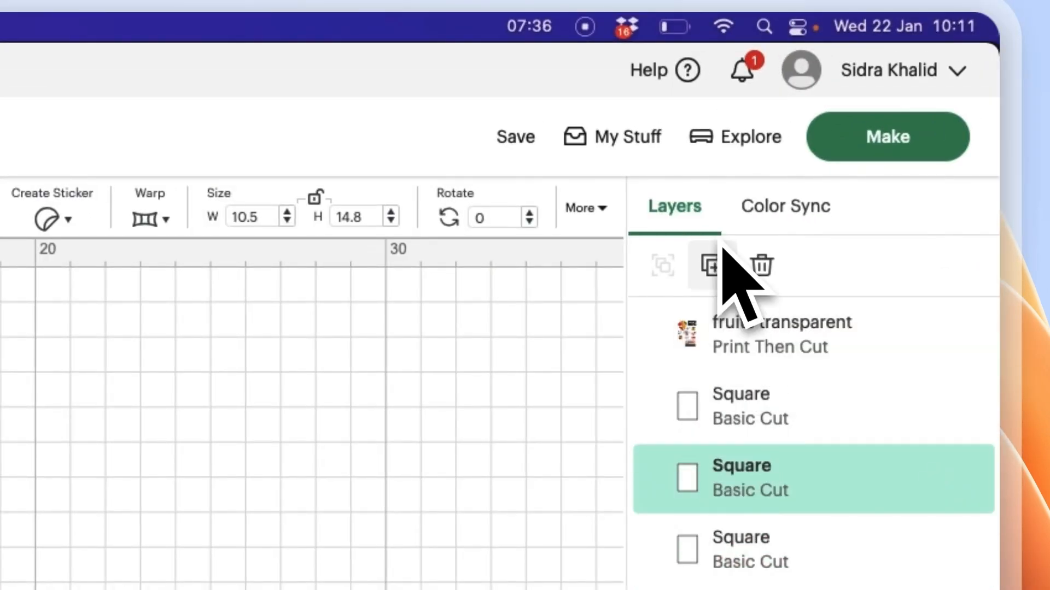
left_click(711, 264)
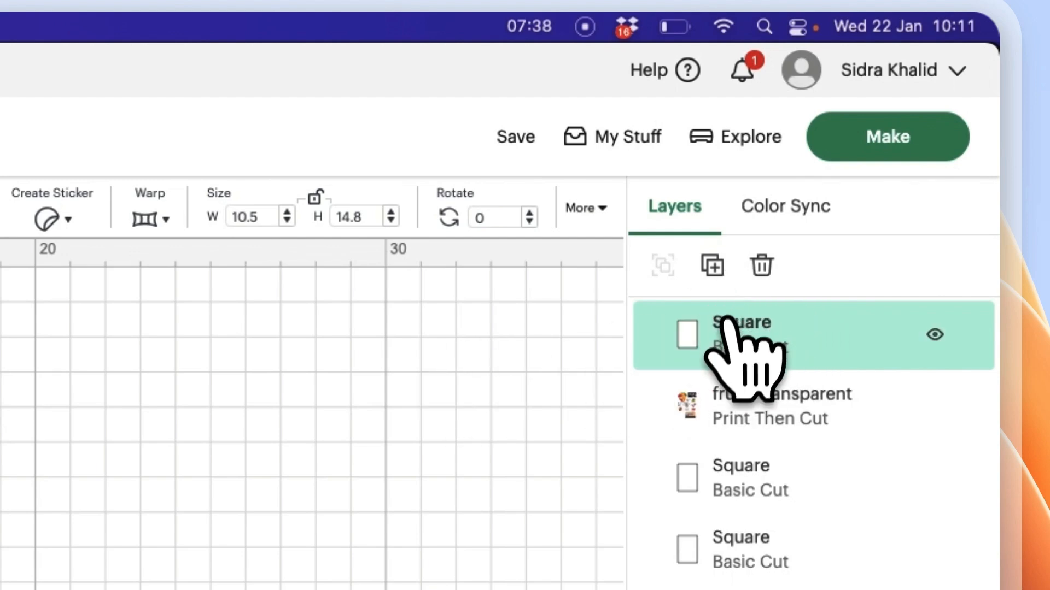
left_click_drag(721, 314, 733, 365)
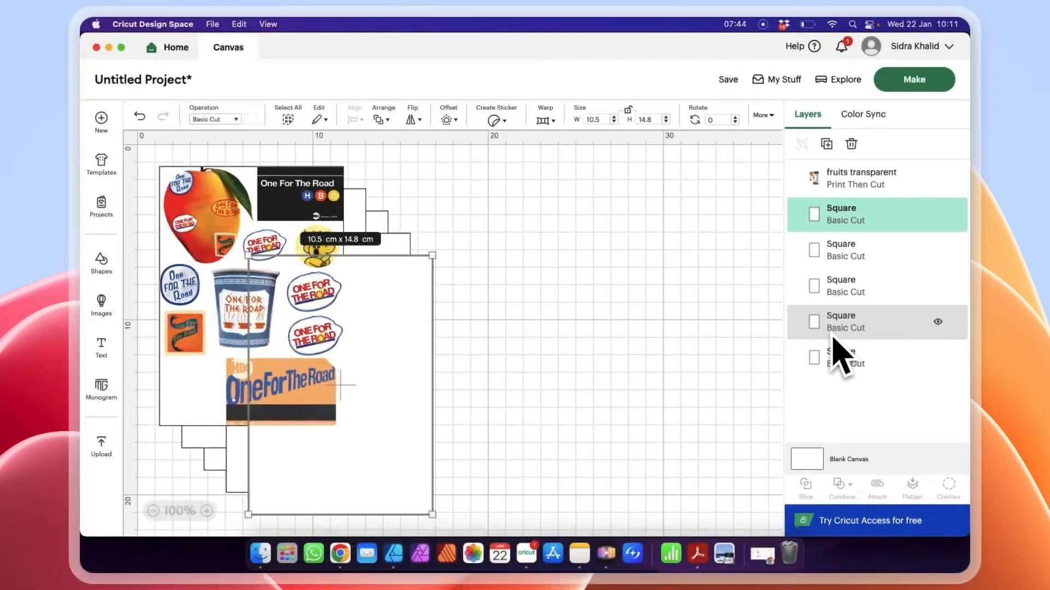
Step: Move the offset square copies to the canvas origin so that they stack on each other
left_click_drag(834, 340, 826, 244)
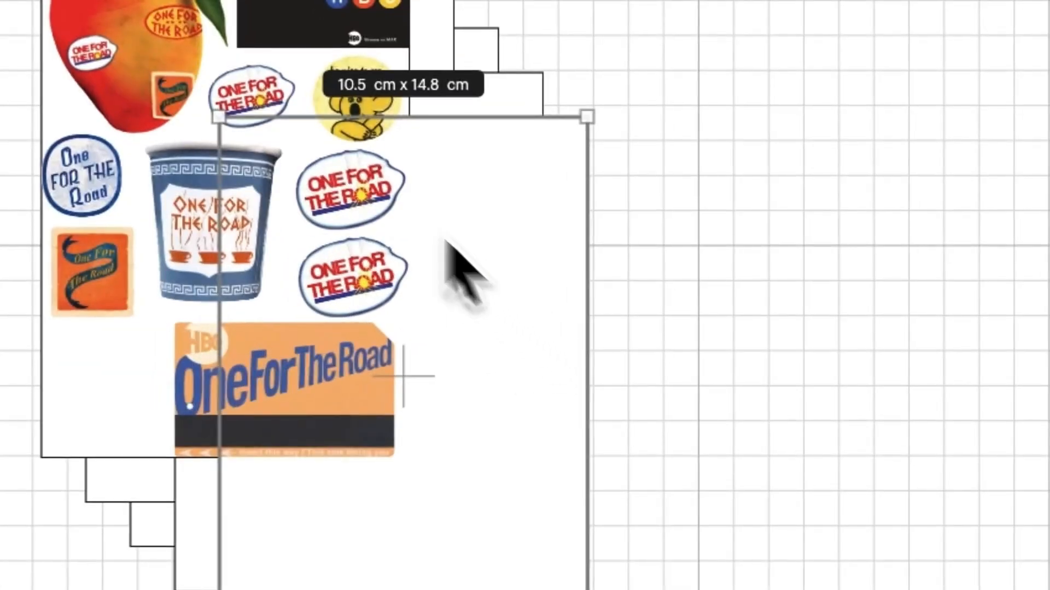
left_click_drag(365, 322, 266, 235)
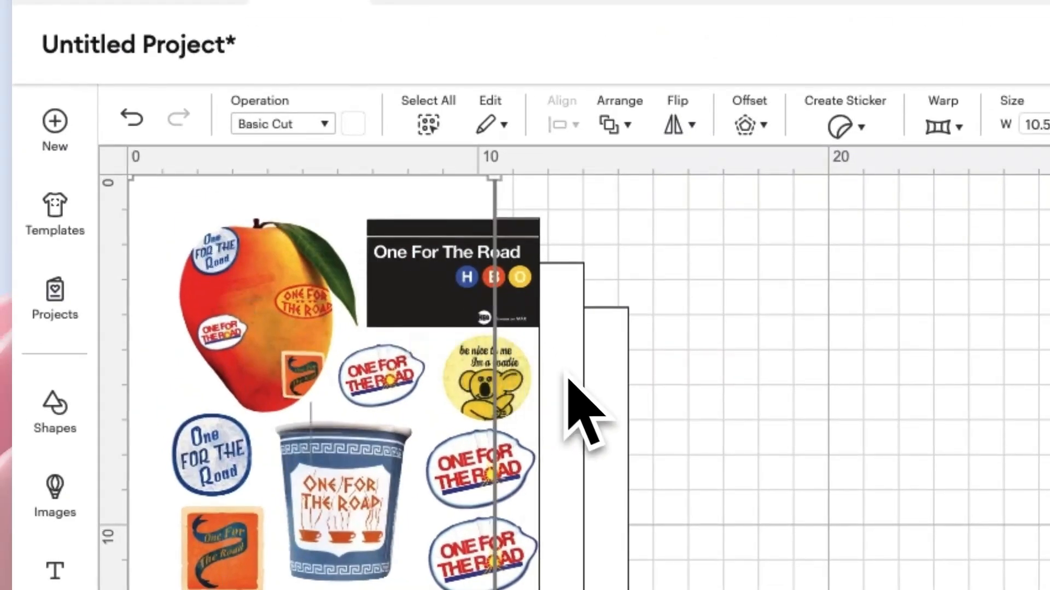
left_click_drag(569, 378, 293, 235)
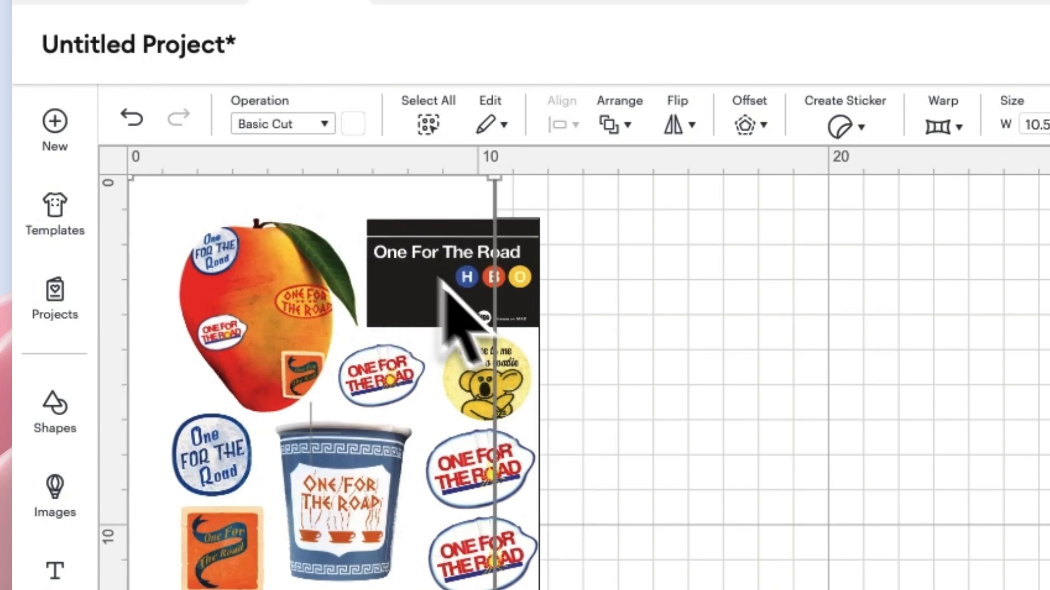
Step: Select the square layers one after another to check where each lies on the canvas
left_click(534, 441)
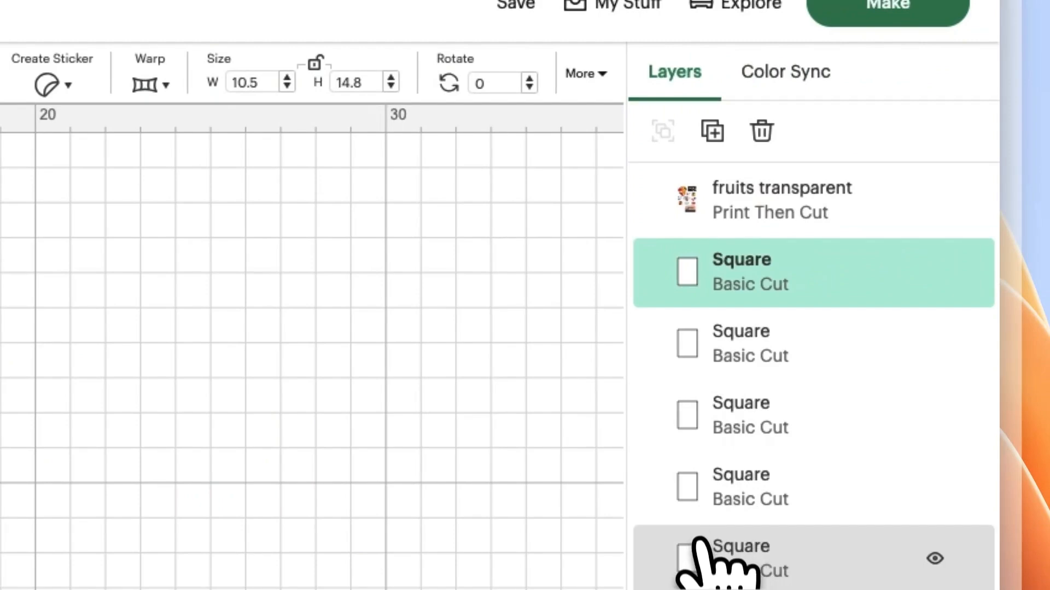
left_click(699, 541)
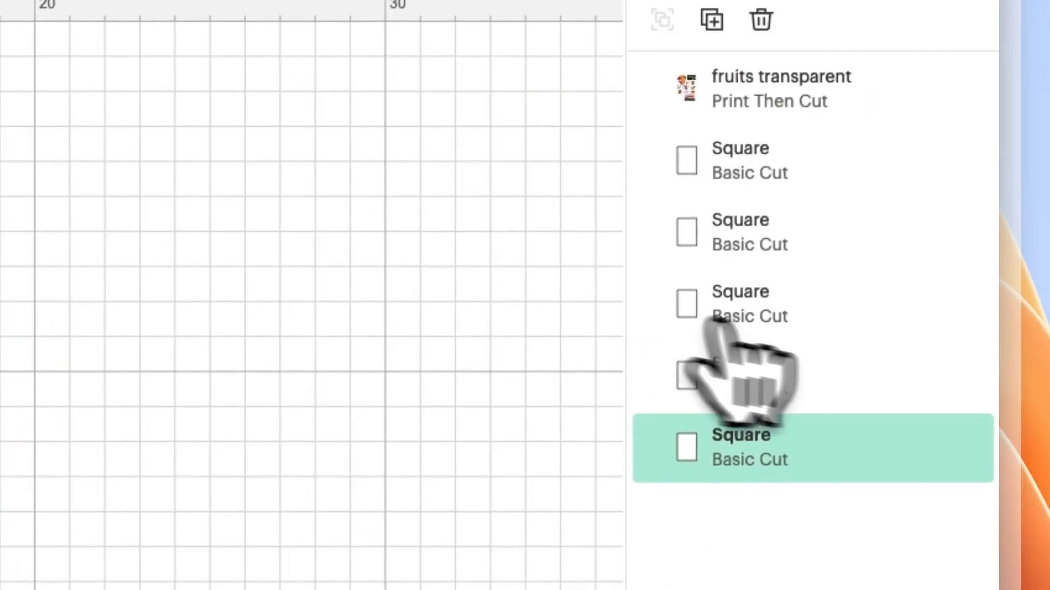
left_click(790, 360)
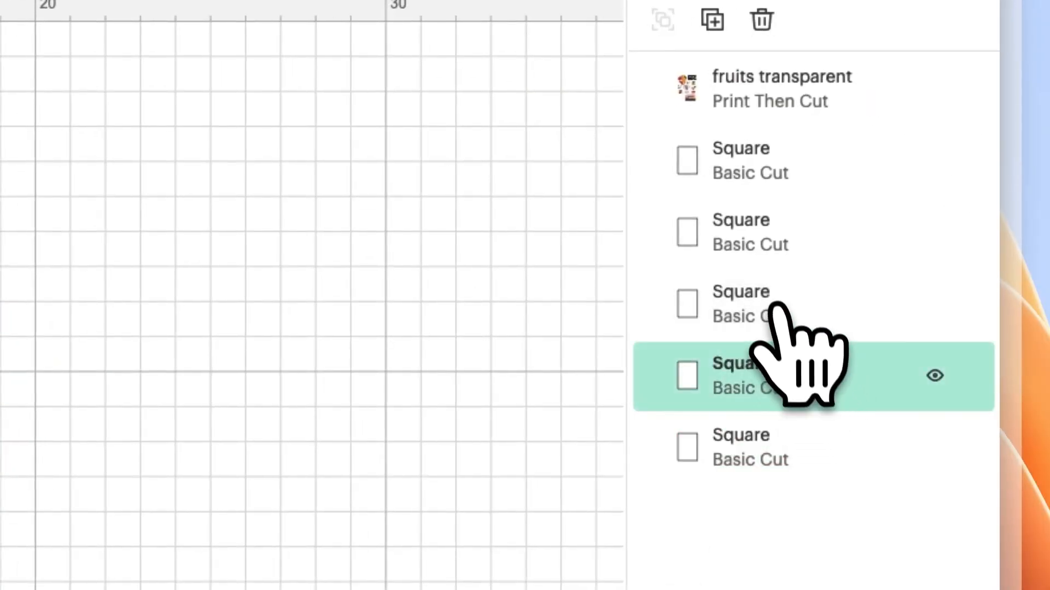
left_click(782, 298)
left_click(768, 243)
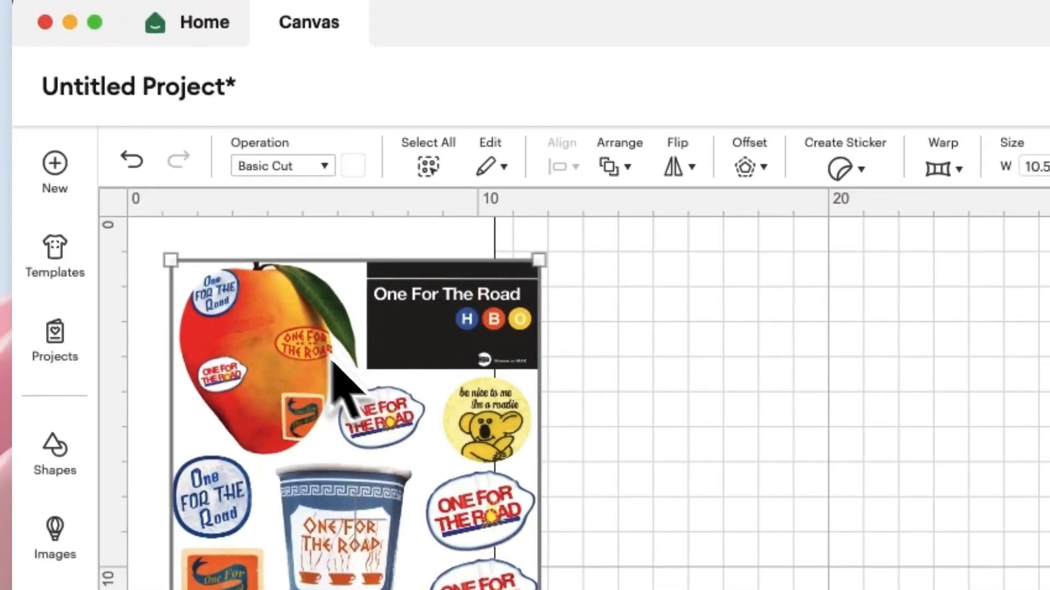
Step: Move the "fruits transparent" image to the canvas origin over the stacked squares and open its width for editing
left_click_drag(330, 356, 256, 276)
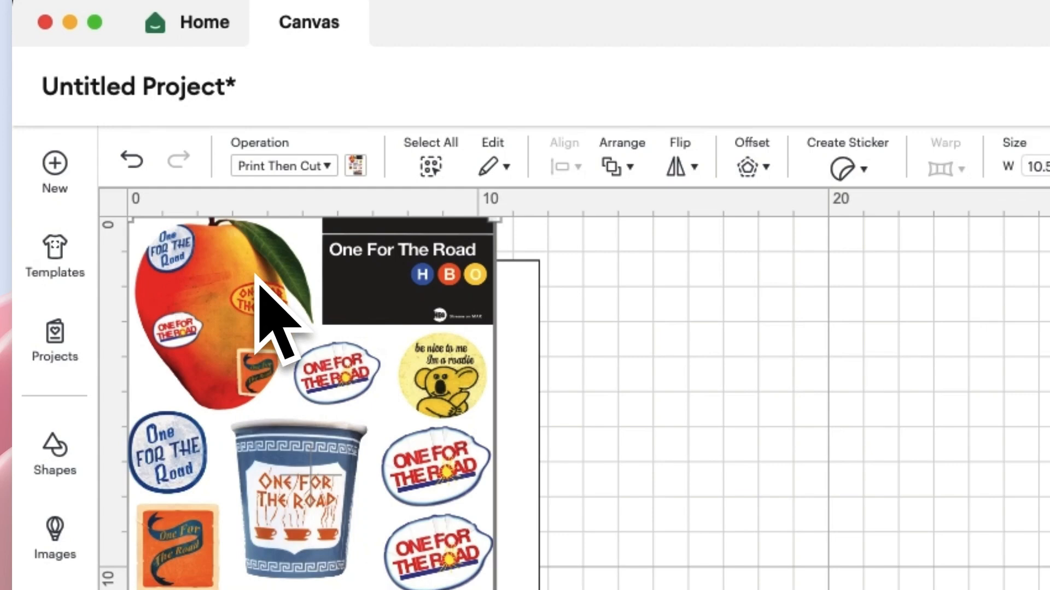
left_click(530, 383)
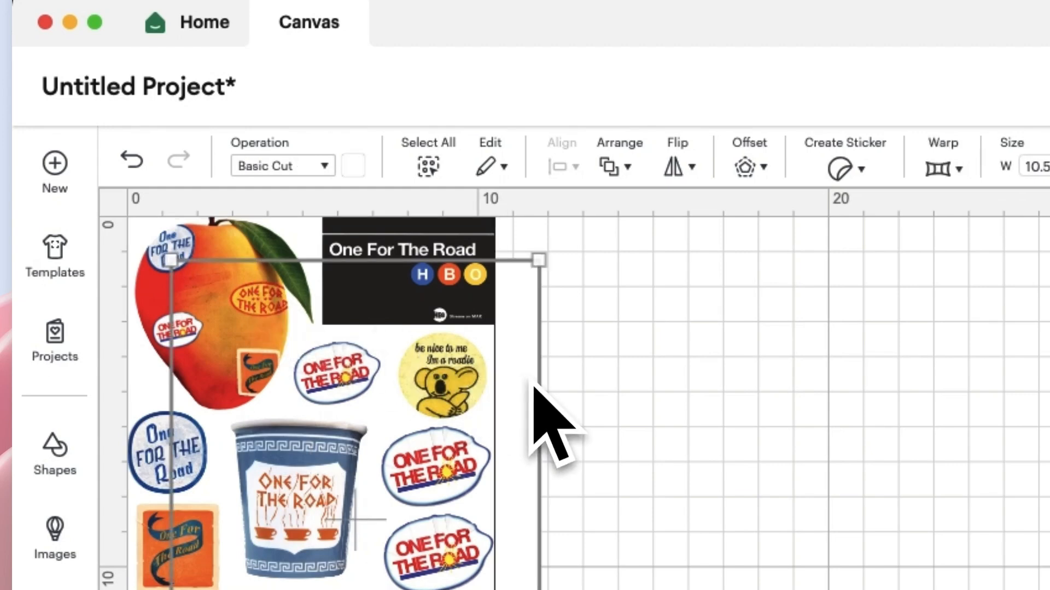
left_click(446, 342)
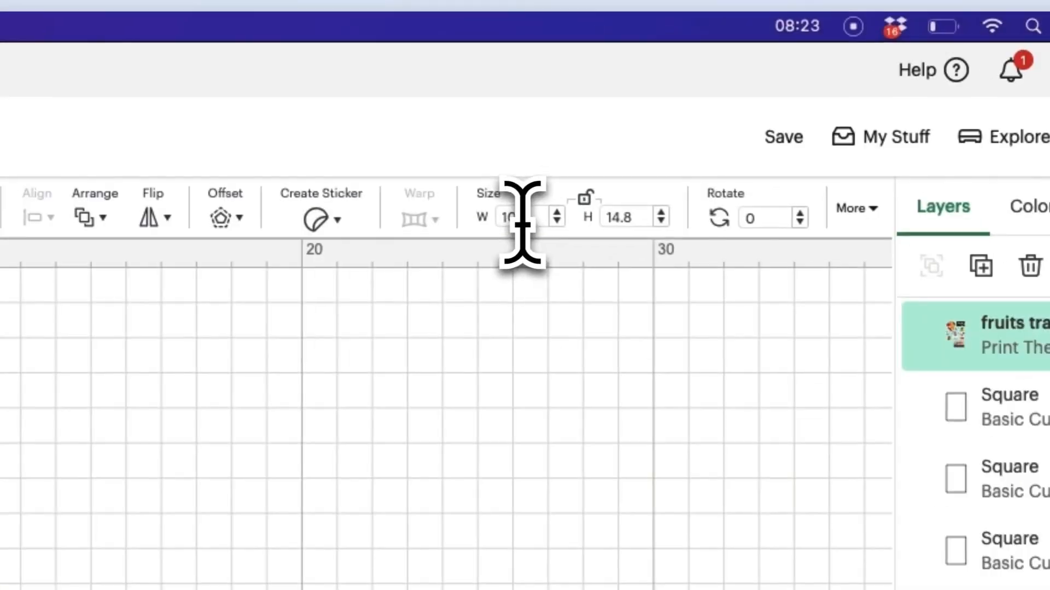
left_click(596, 120)
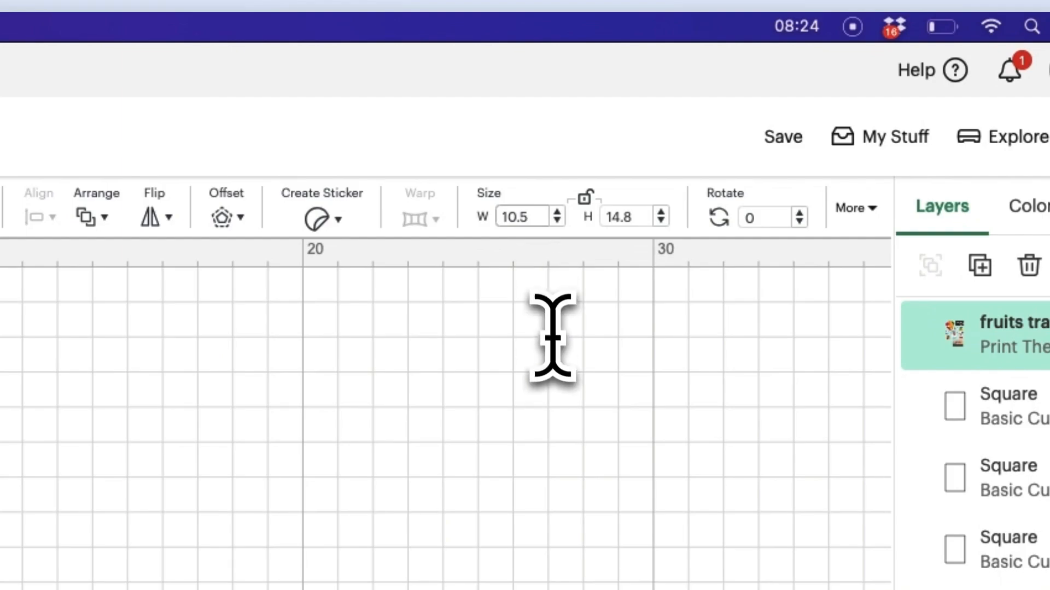
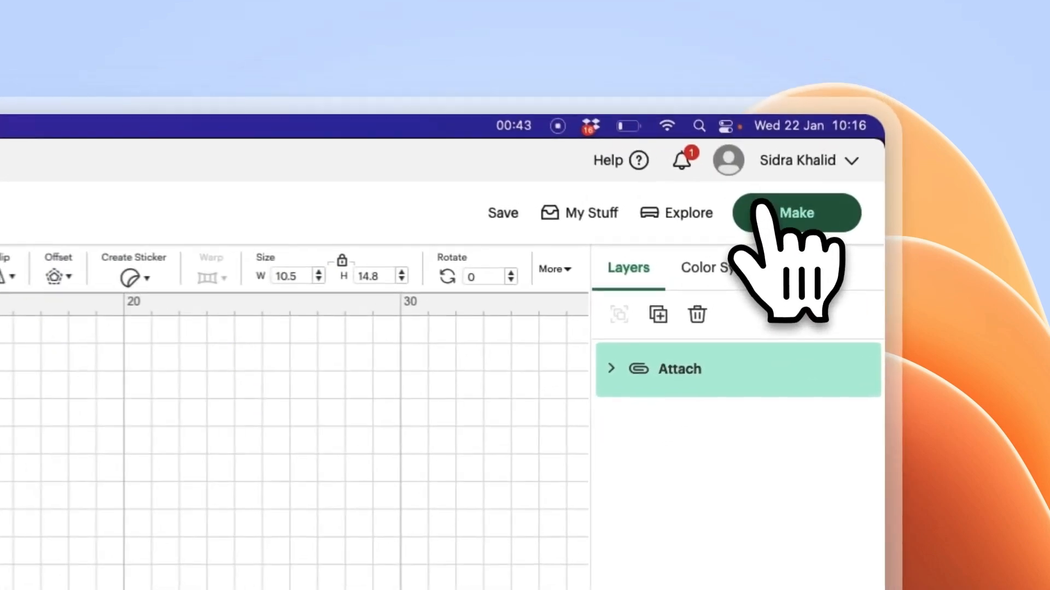
Step: Open the mat preview of the attached sticker sheet to examine its placement
left_click(817, 123)
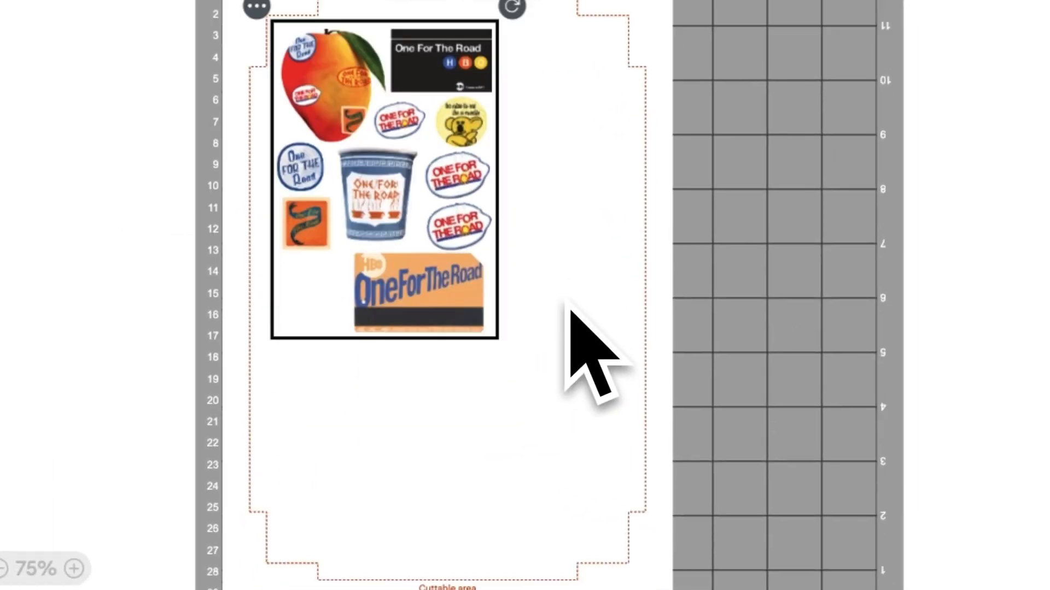
scroll(570, 284, "up", 2)
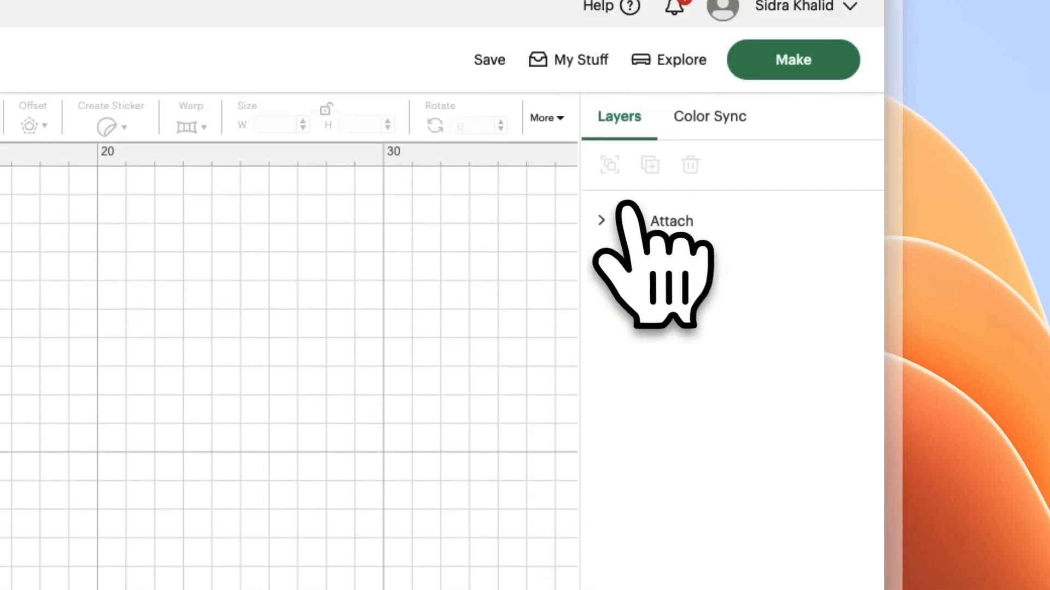
Step: Detach the attached group on the canvas and open the mat preview for the separate layers
left_click(623, 218)
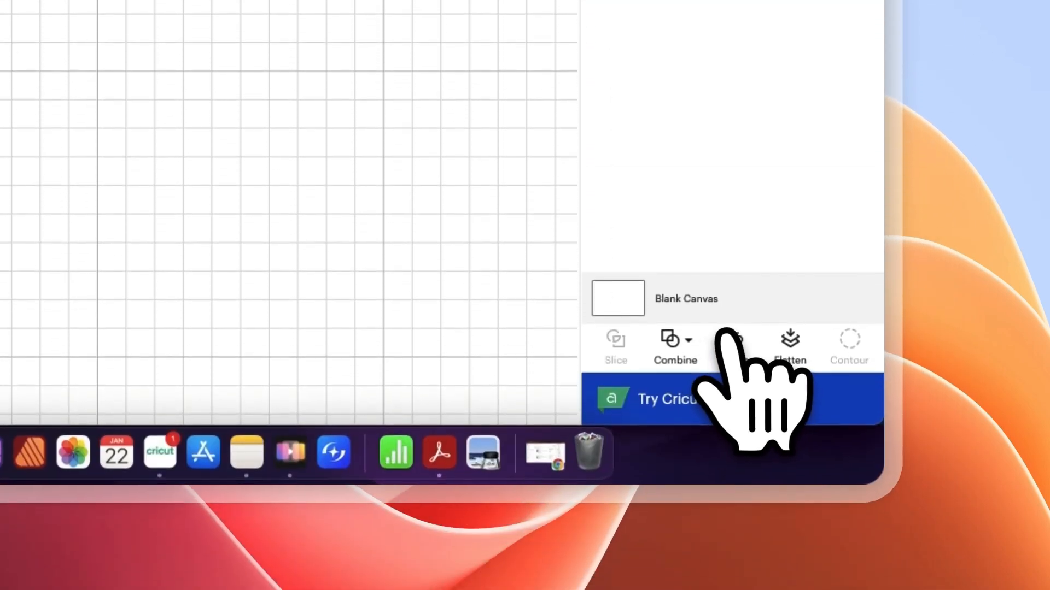
left_click(730, 341)
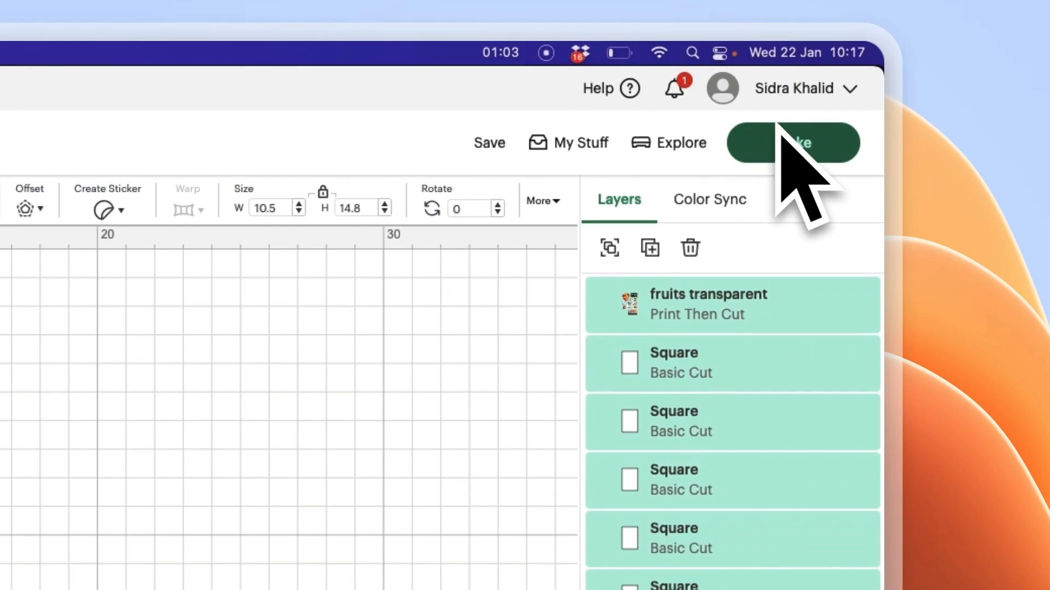
left_click(785, 148)
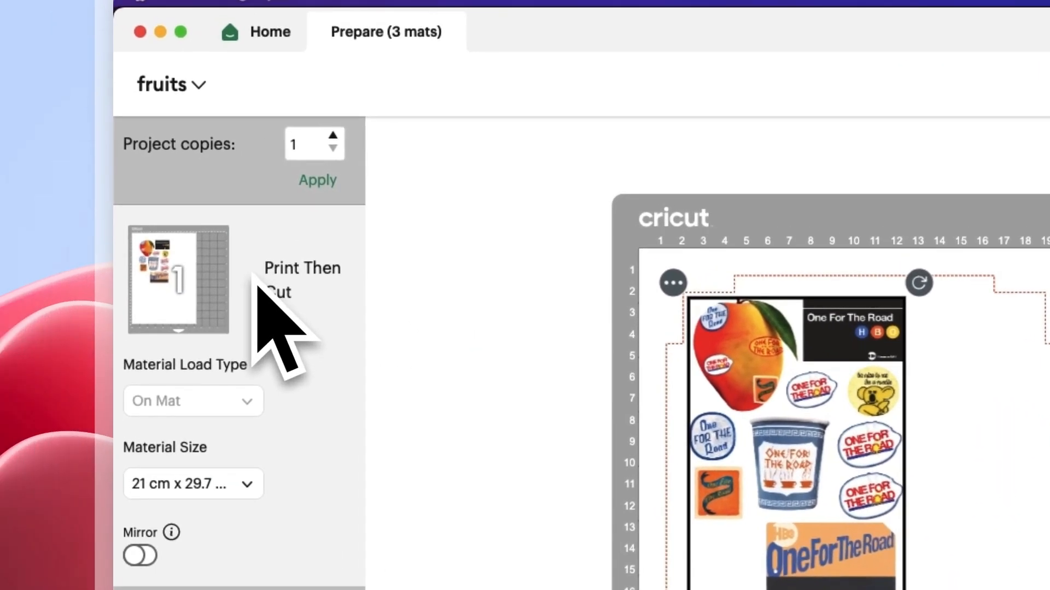
Step: Look through the separate mats in the mat preview and return to the canvas
scroll(198, 282, "down", 2)
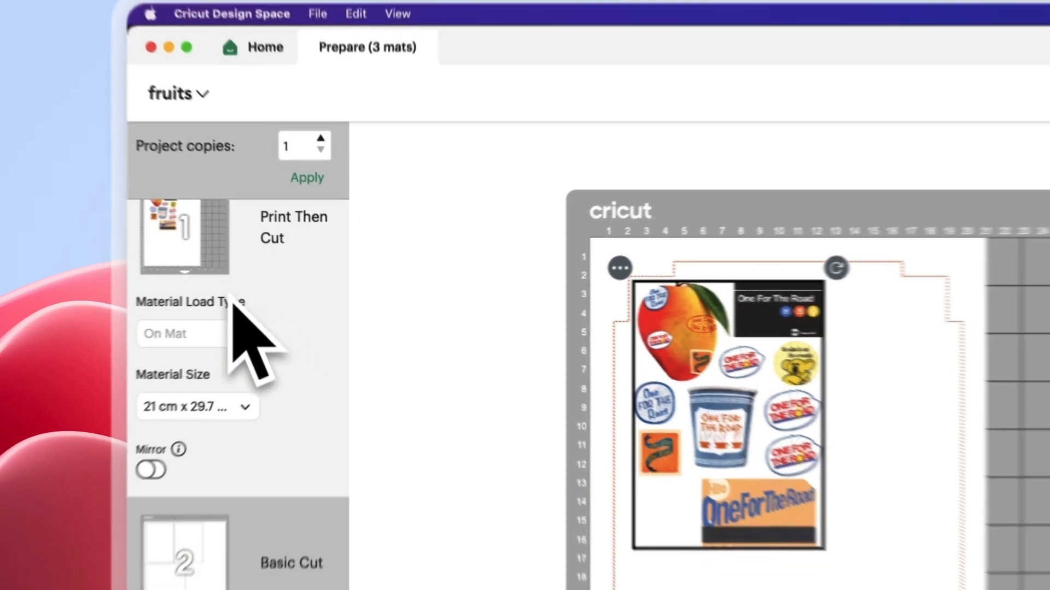
scroll(243, 292, "down", 2)
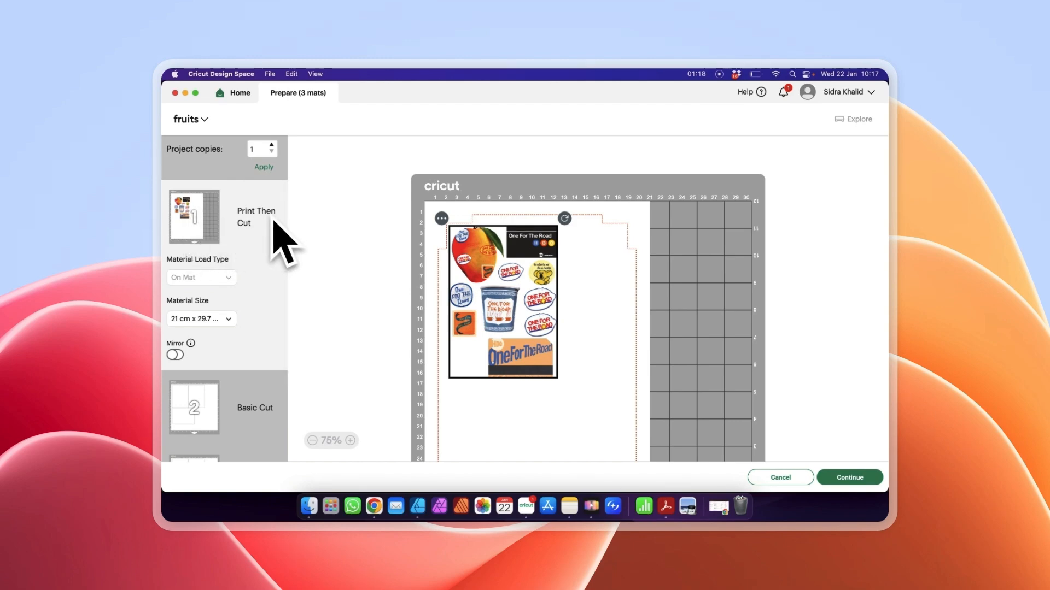
scroll(284, 241, "down", 2)
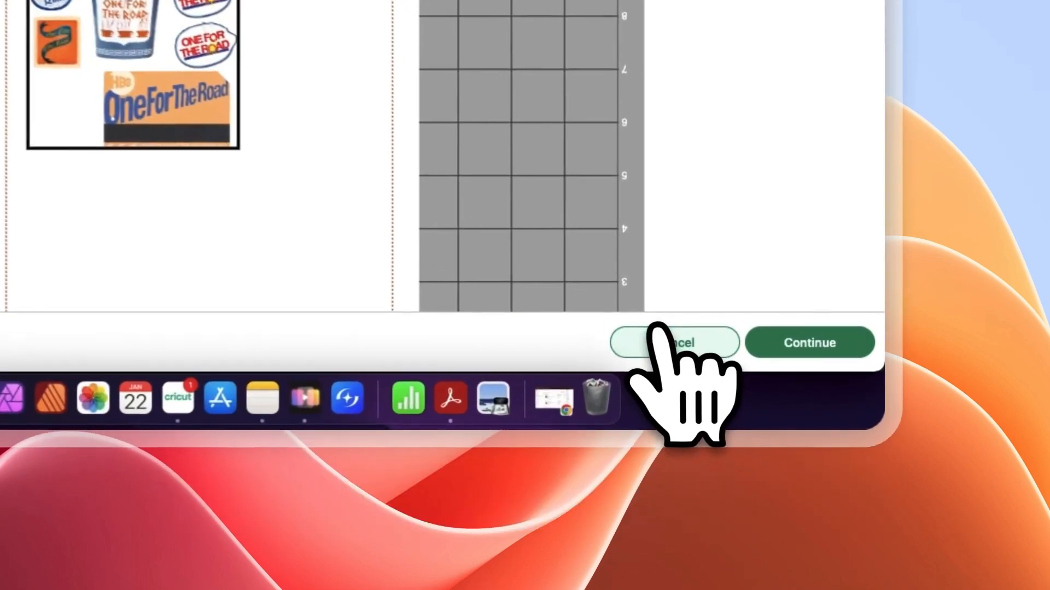
left_click(780, 477)
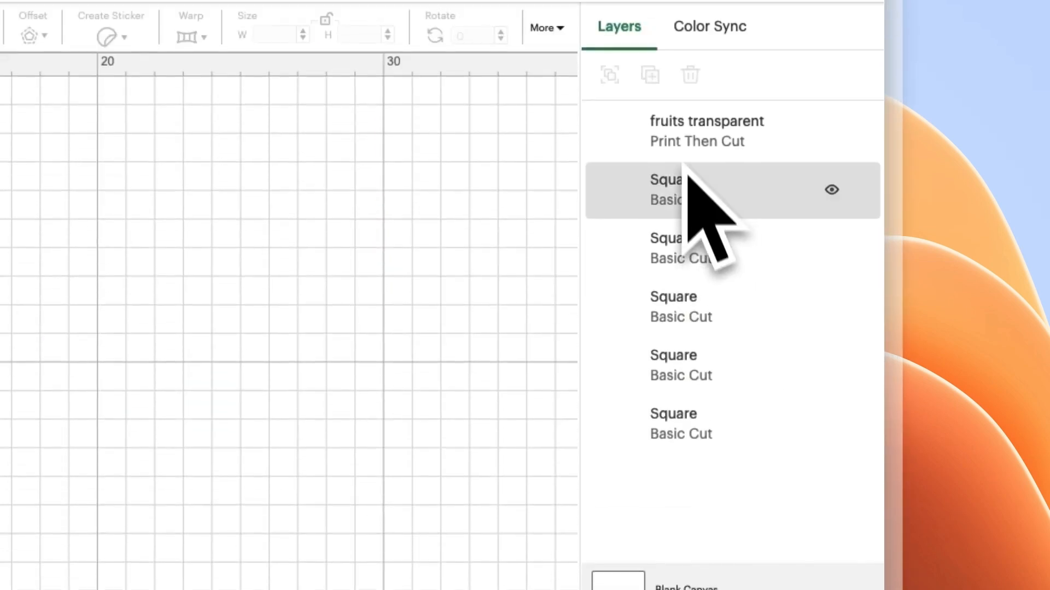
Step: Attach the "fruits transparent" image to all five squares and check the combined sheet in the mat preview
left_click(665, 11)
left_click(674, 69, "shift")
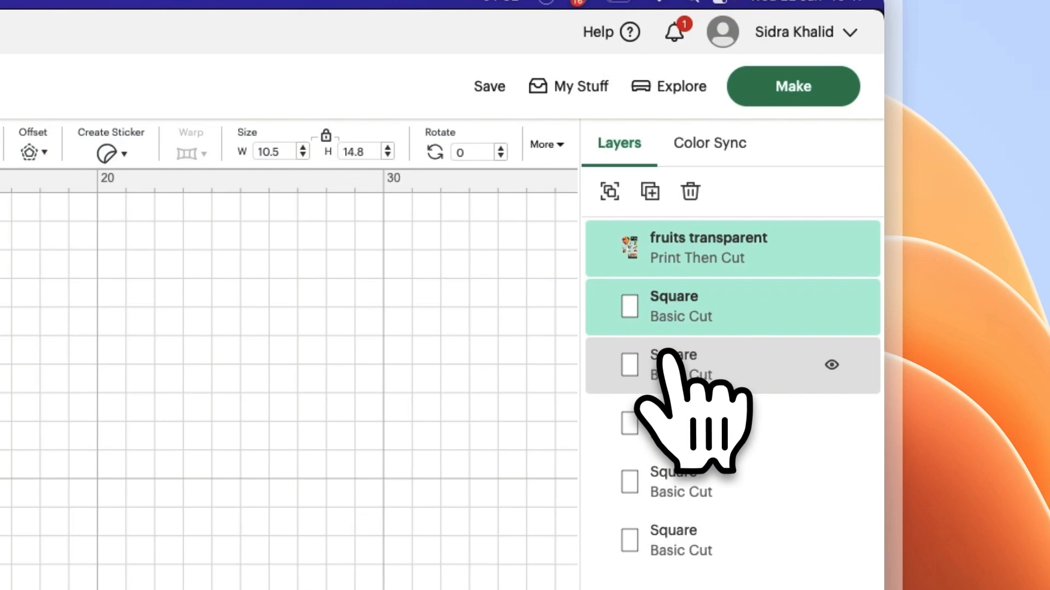
left_click(684, 372, "shift")
left_click(678, 429, "shift")
left_click(669, 484, "shift")
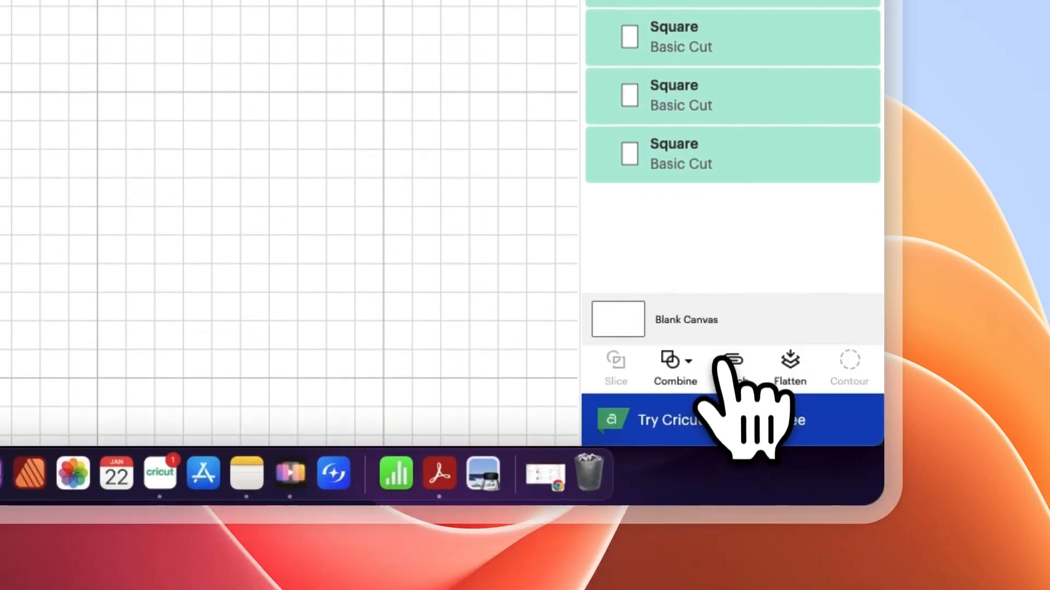
left_click(733, 358)
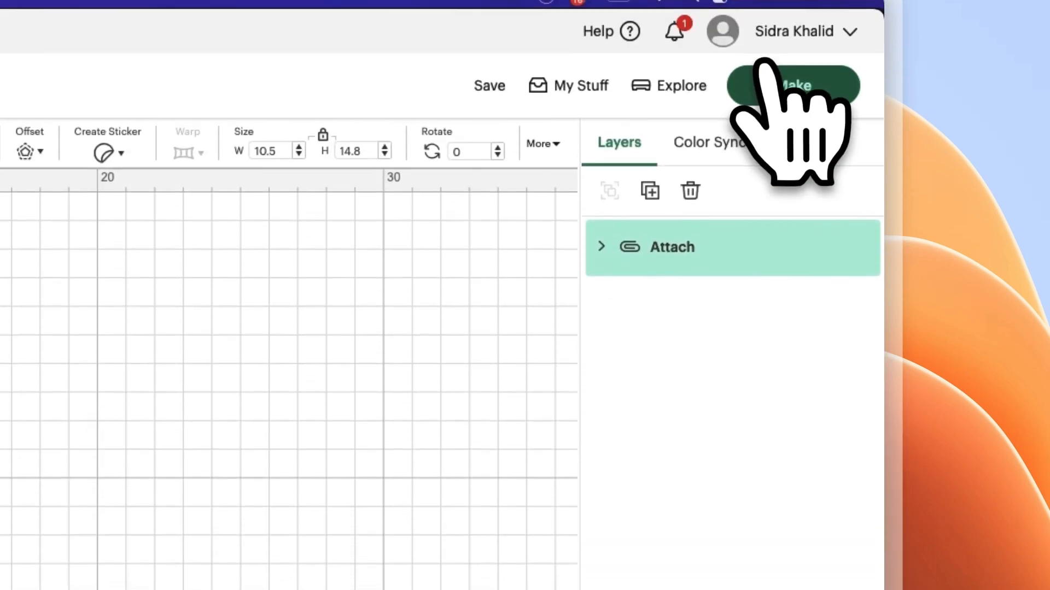
left_click(771, 101)
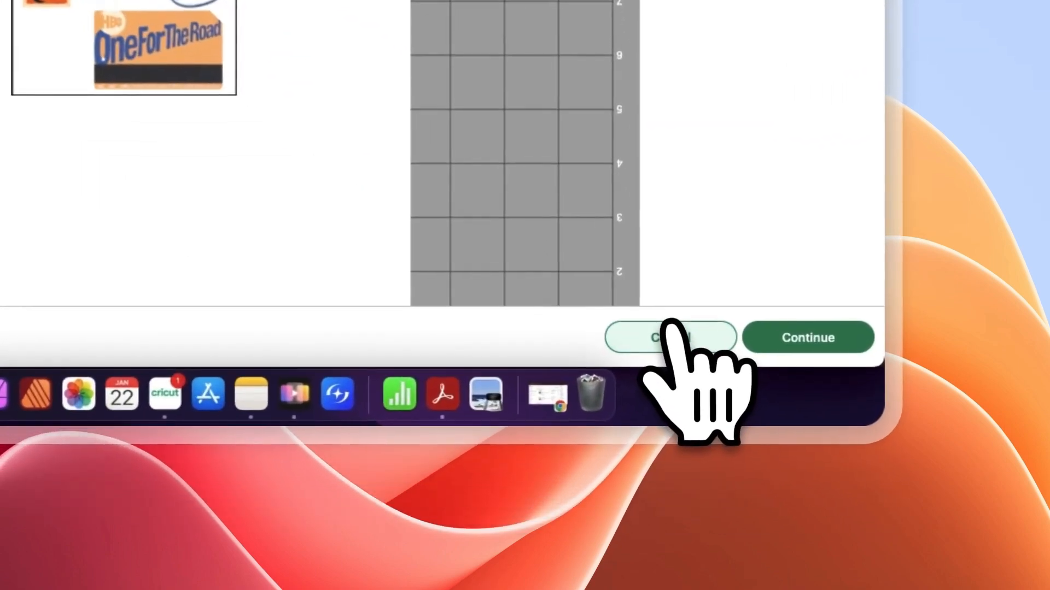
left_click(780, 475)
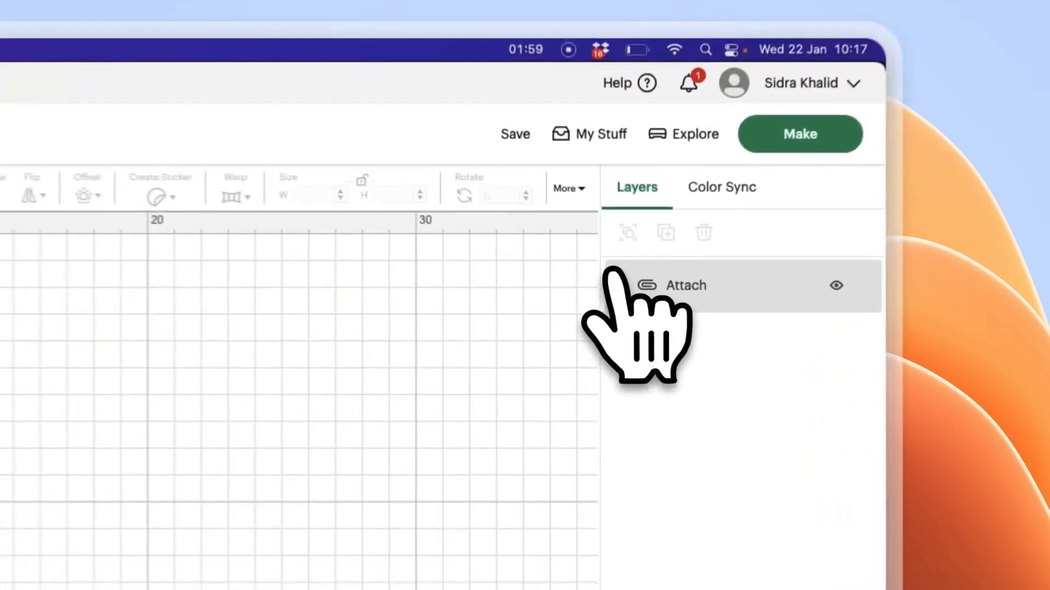
Step: Detach the group holding the "fruits transparent" image and the five squares
left_click(748, 199)
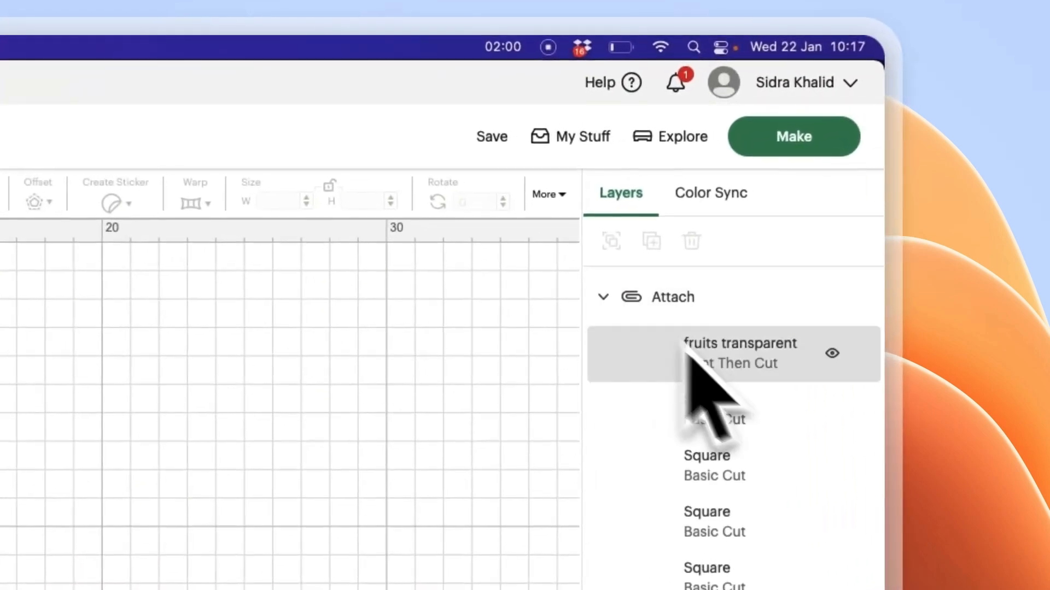
left_click(747, 368)
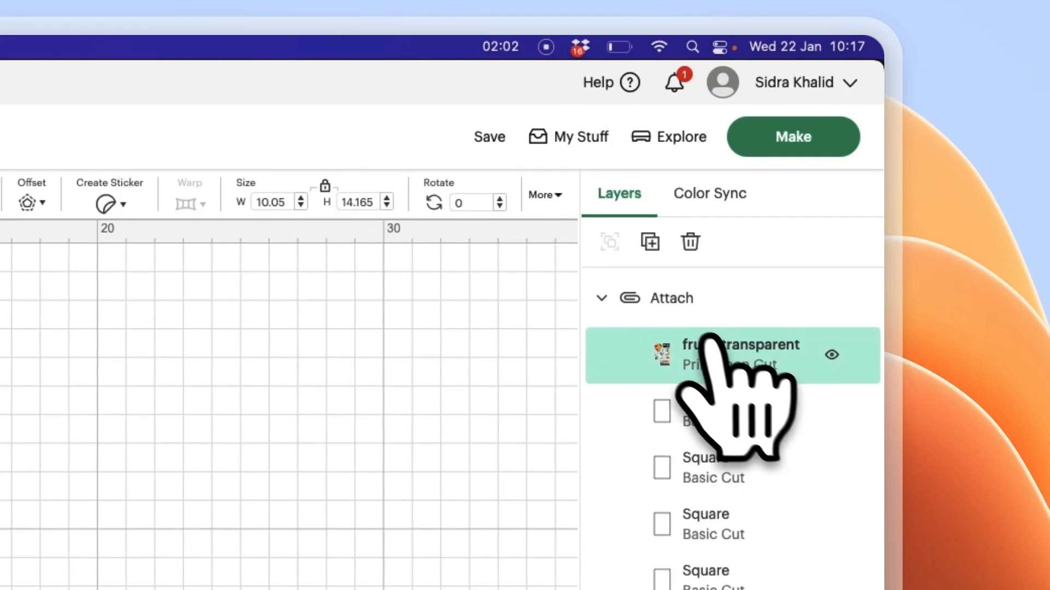
left_click(681, 297)
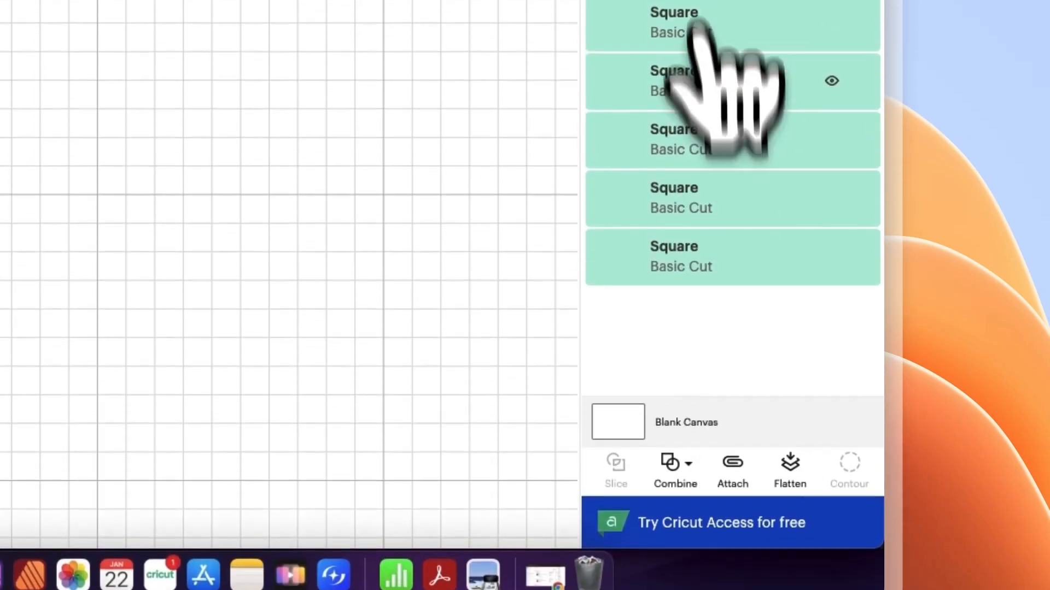
Step: Create an offset around the "fruits transparent" image with a distance of 0.05 cm and rounded corners
left_click(695, 74)
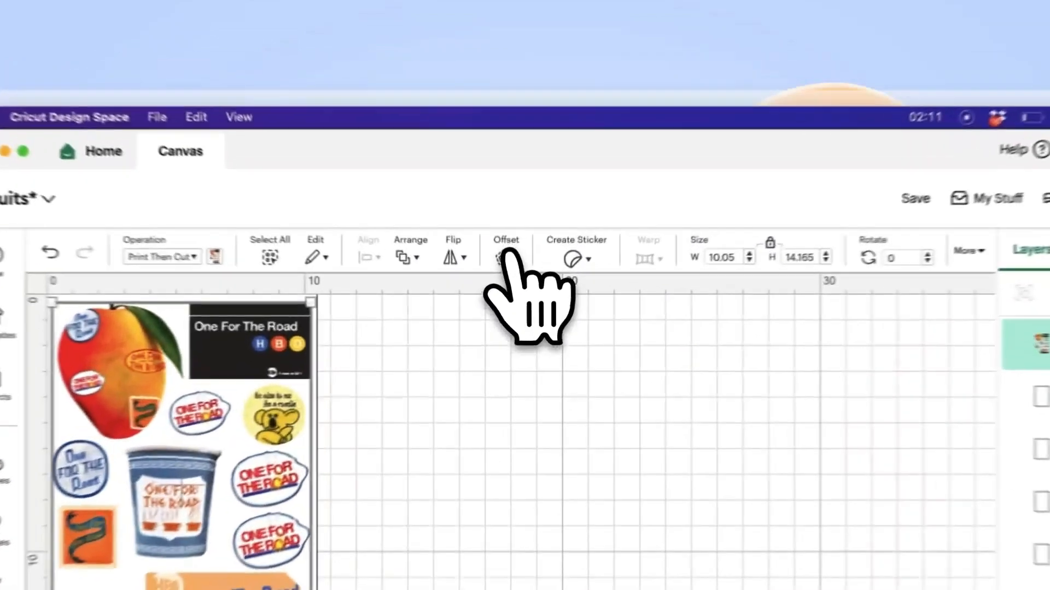
left_click(463, 150)
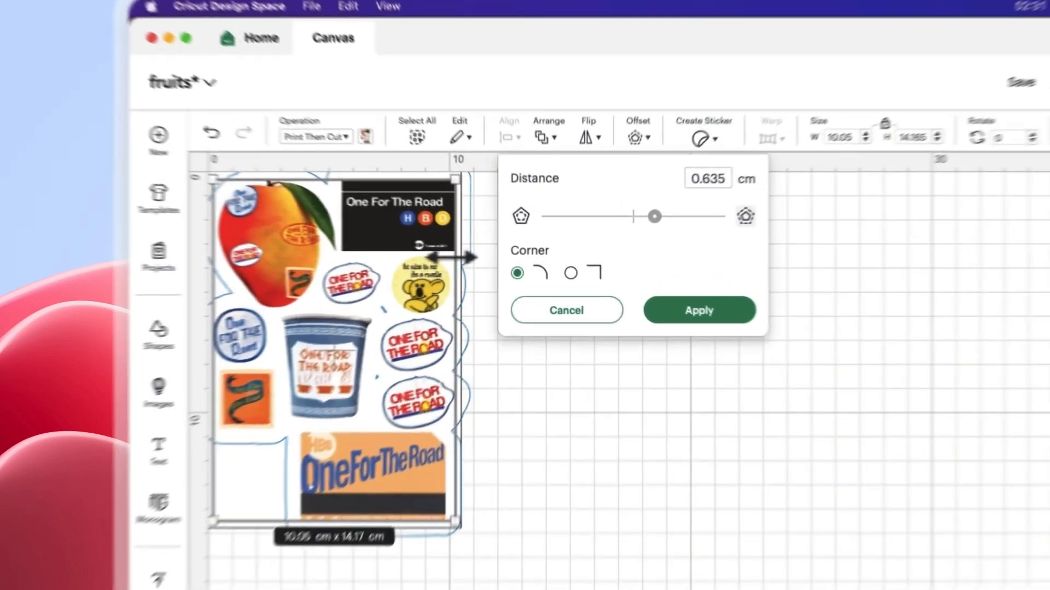
left_click(353, 222)
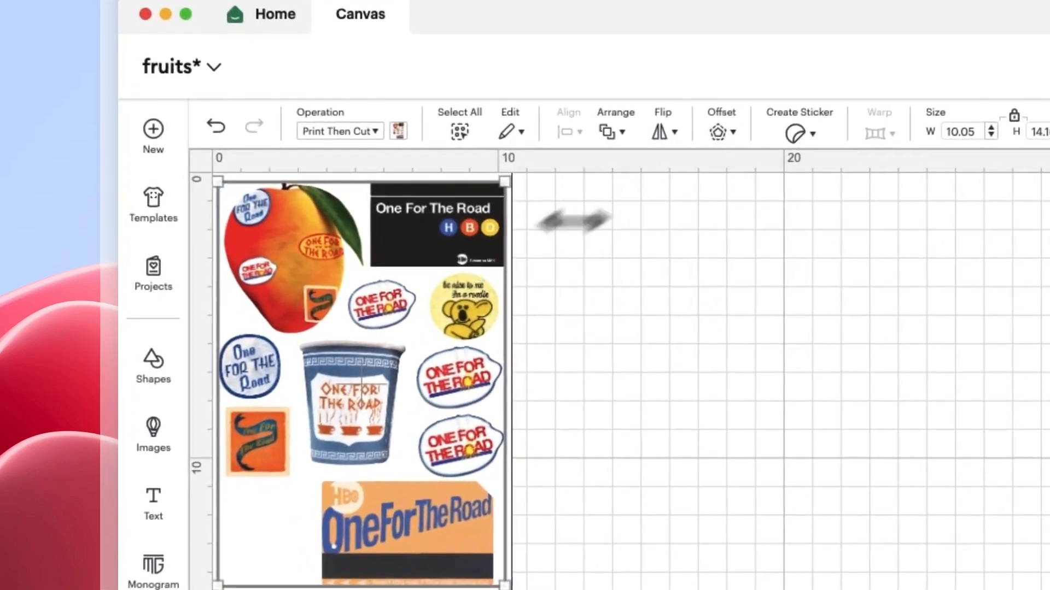
left_click(719, 130)
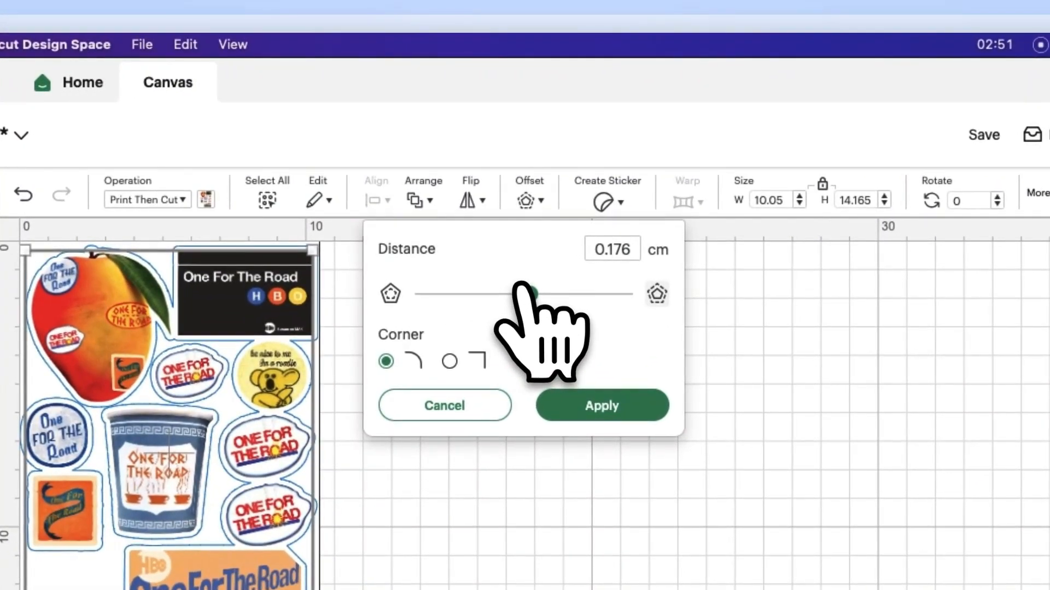
left_click(522, 289)
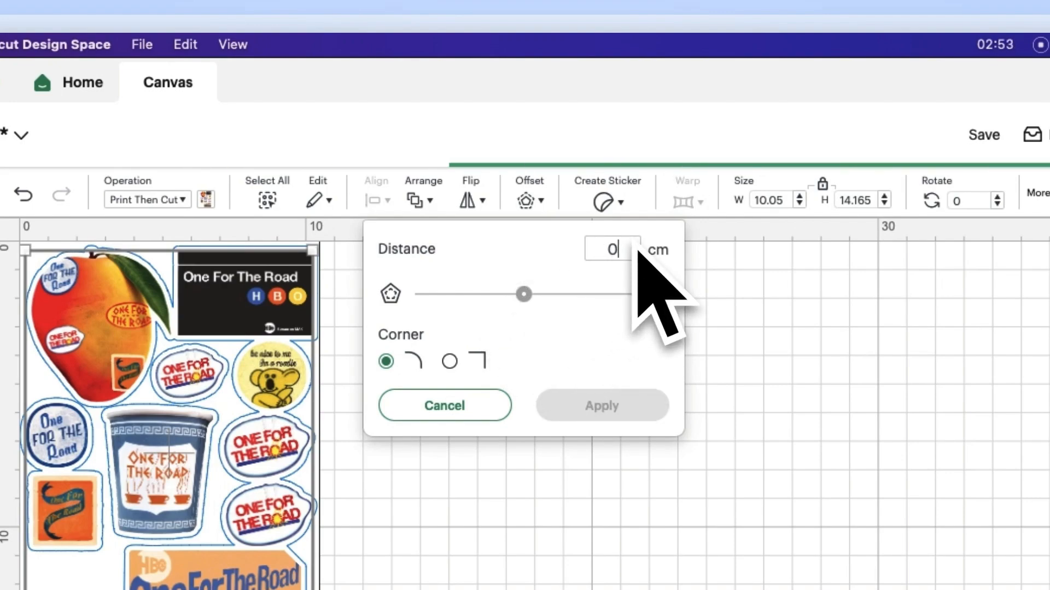
type(".01")
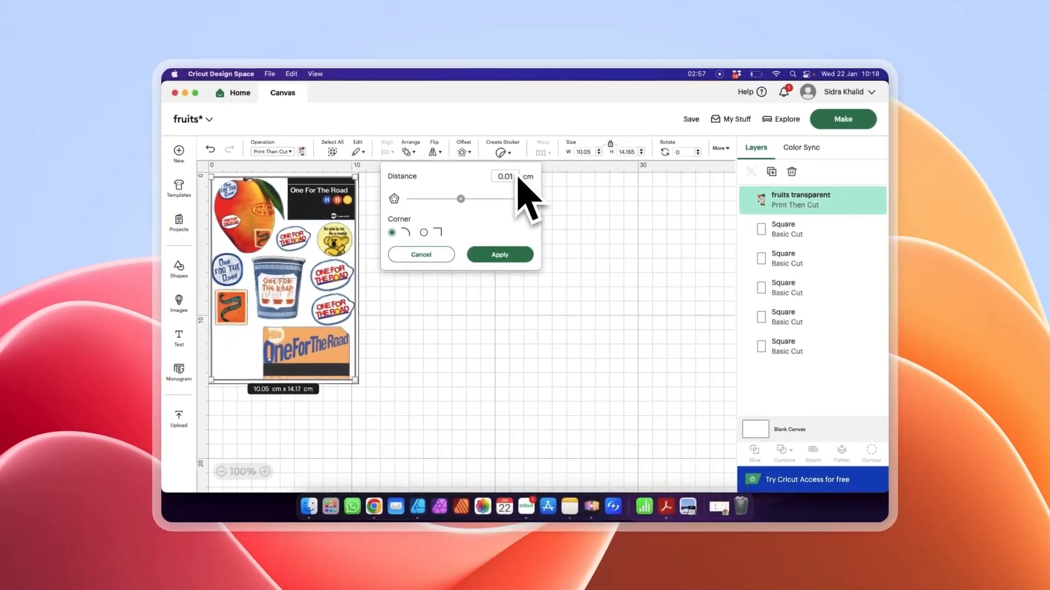
key("Return")
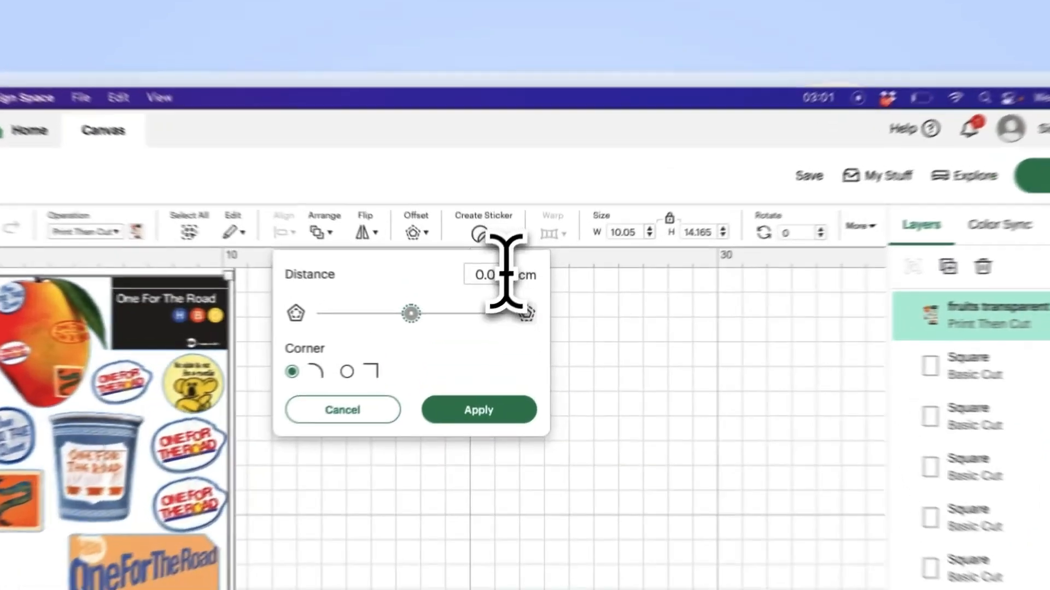
left_click(513, 177)
key("BackSpace")
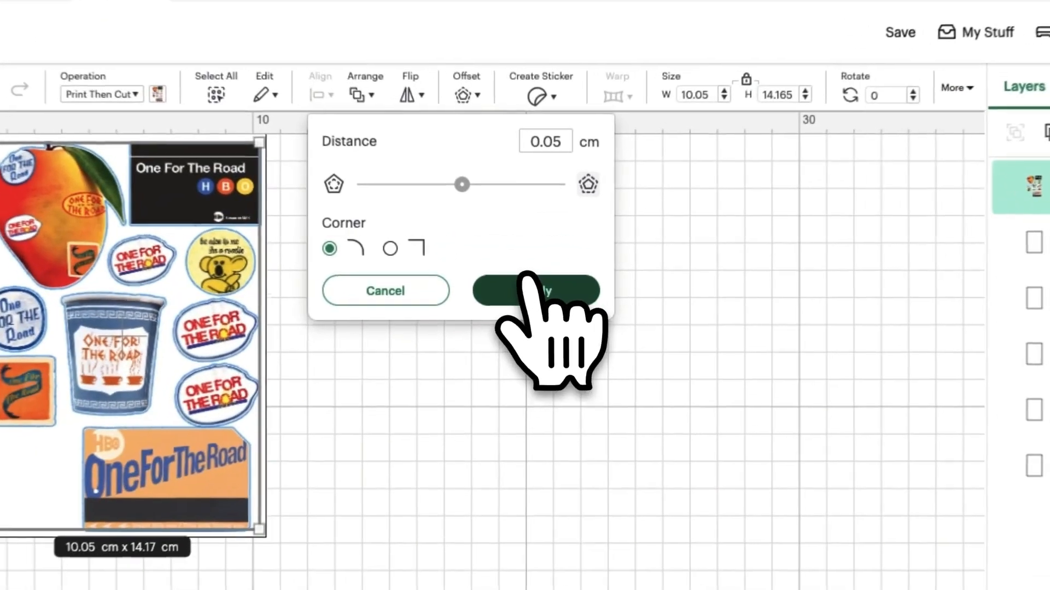
left_click(500, 254)
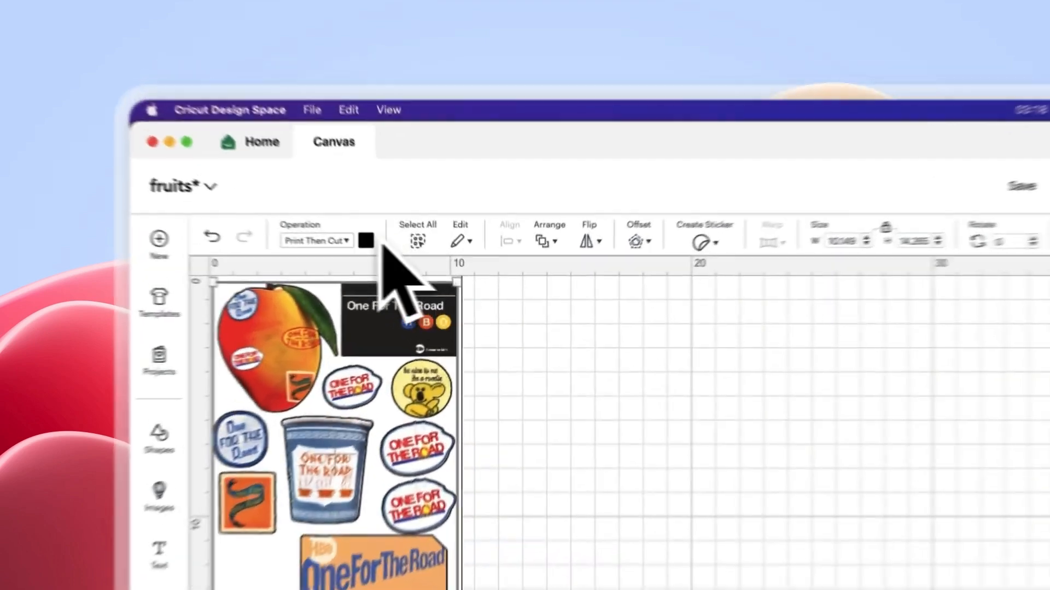
Step: Recolour the offset layer white and flatten it together with the "fruits transparent" image
left_click(301, 151)
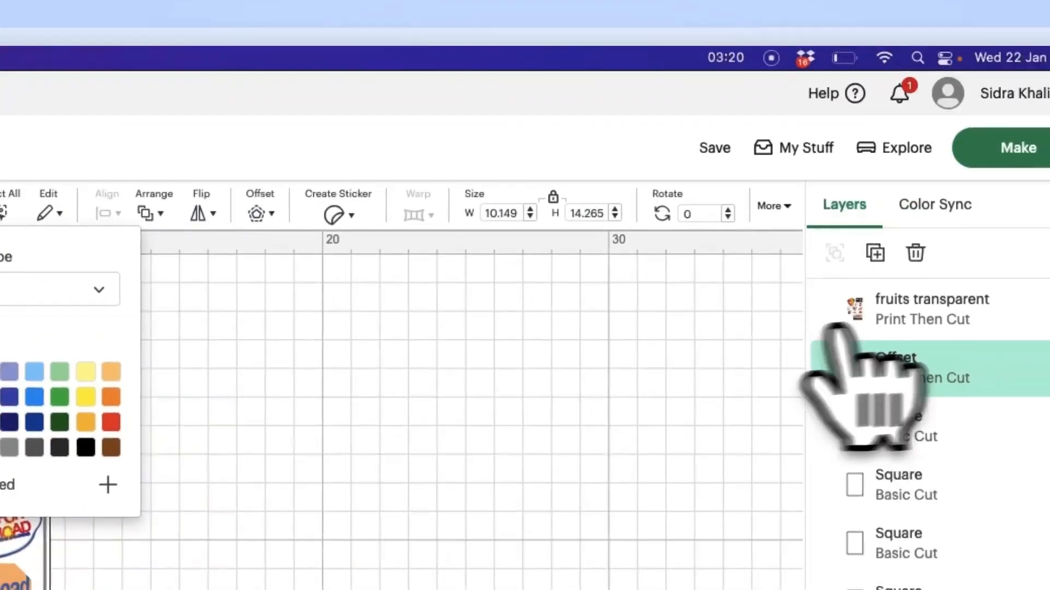
left_click(684, 280)
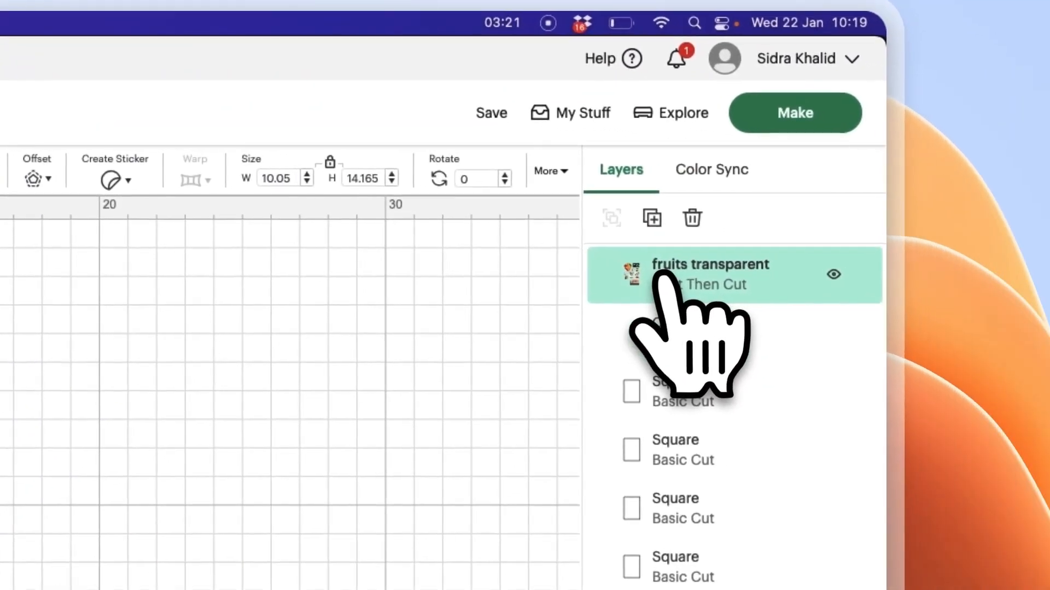
left_click(662, 311, "shift")
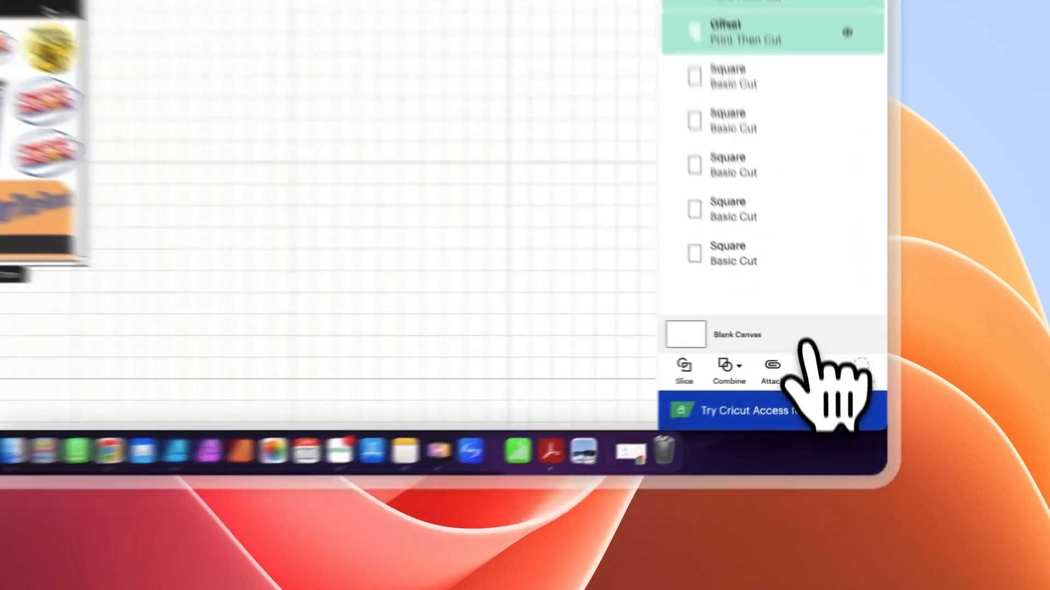
left_click(841, 449)
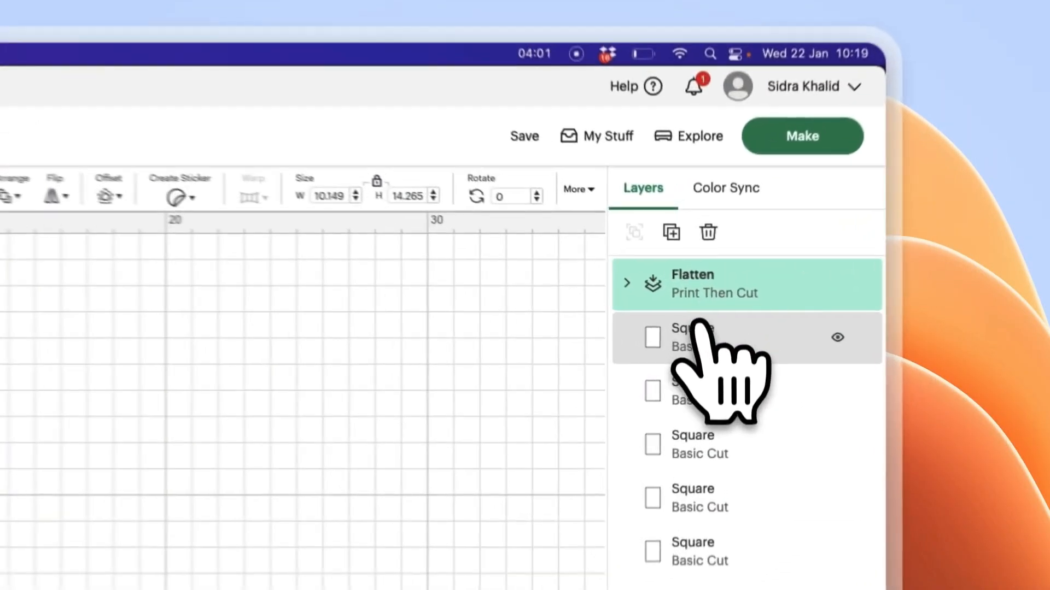
Step: Select the flattened image together with all five squares and attach them
left_click(783, 229, "shift")
left_click(783, 258, "shift")
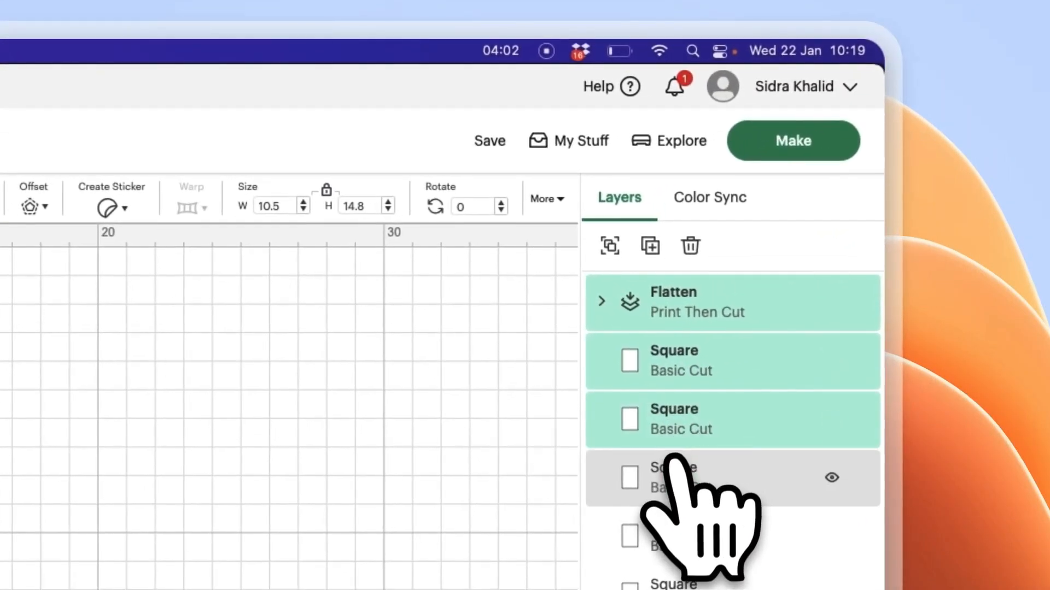
left_click(783, 287, "shift")
left_click(674, 361, "shift")
left_click(678, 422, "shift")
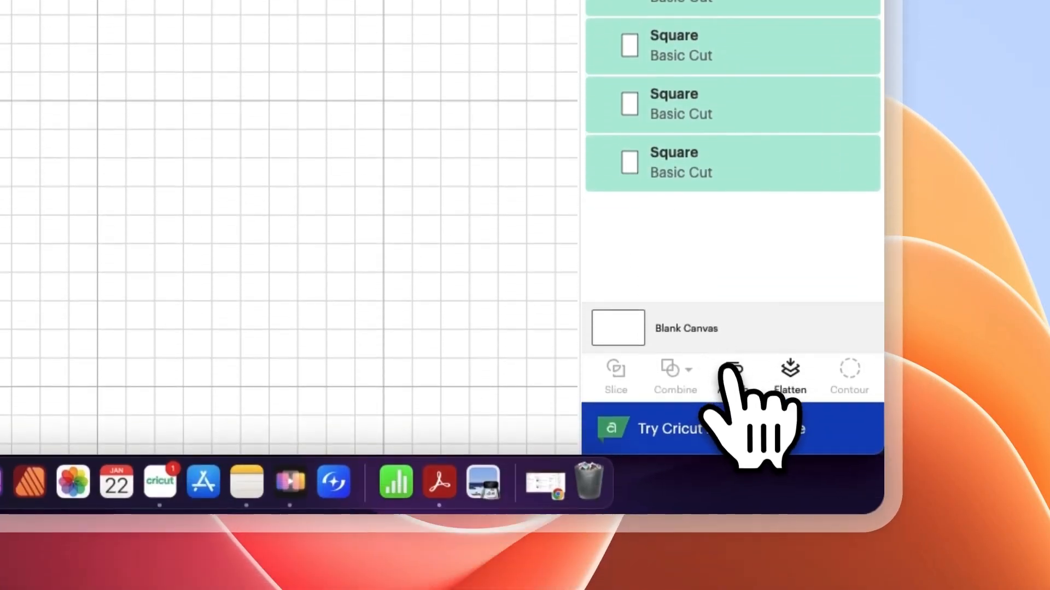
left_click(732, 351)
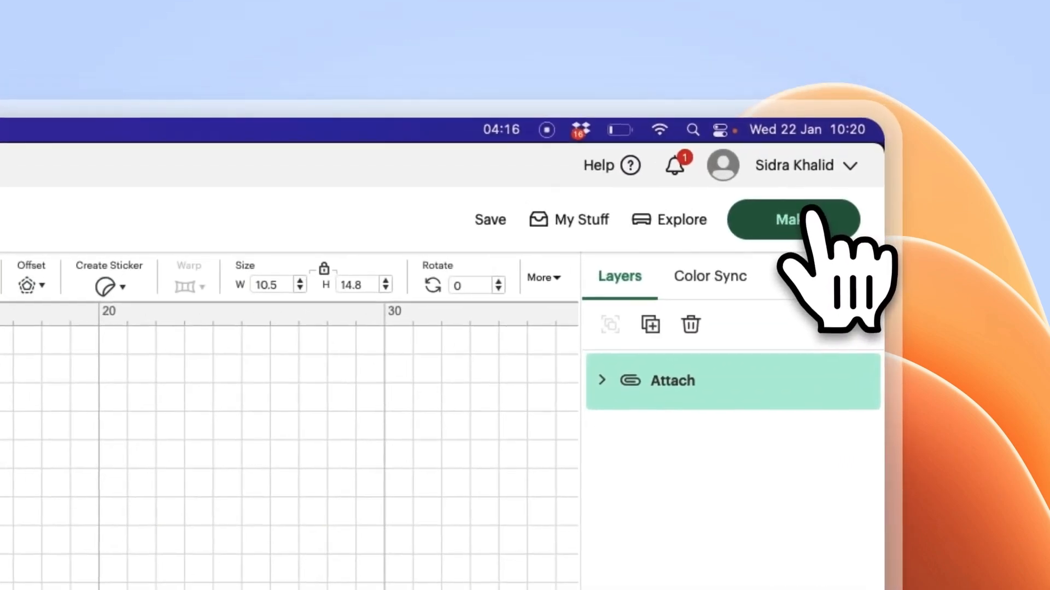
Step: Proceed through the mat preview of the attached sheet to the make stage and open the print setup
left_click(808, 212)
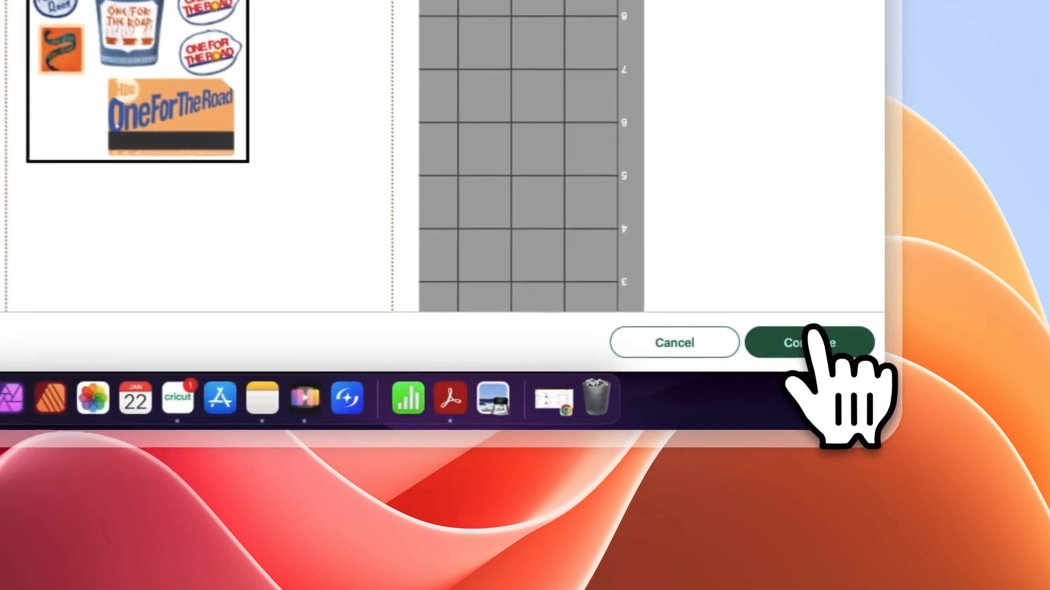
left_click(851, 477)
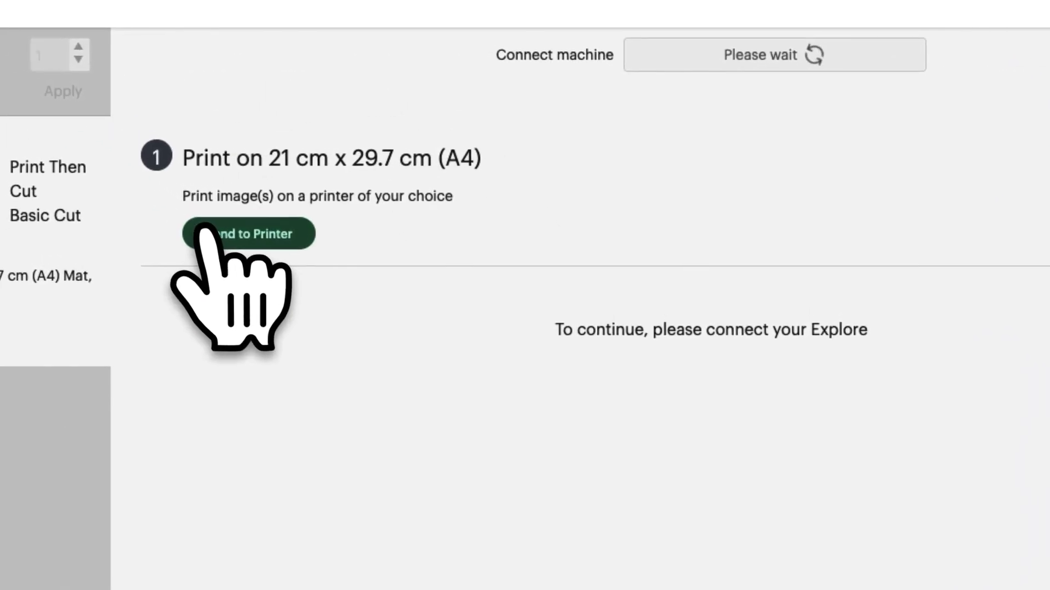
left_click(202, 230)
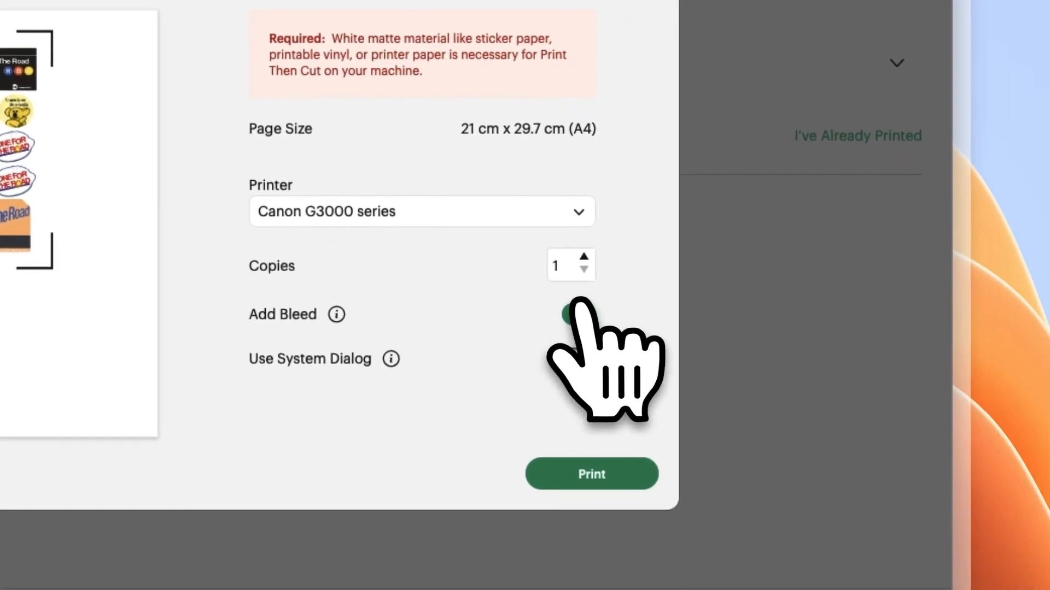
Step: Turn bleed off and the system dialog on, start printing, and minimise the open windows to uncover the system print dialog
left_click(935, 405)
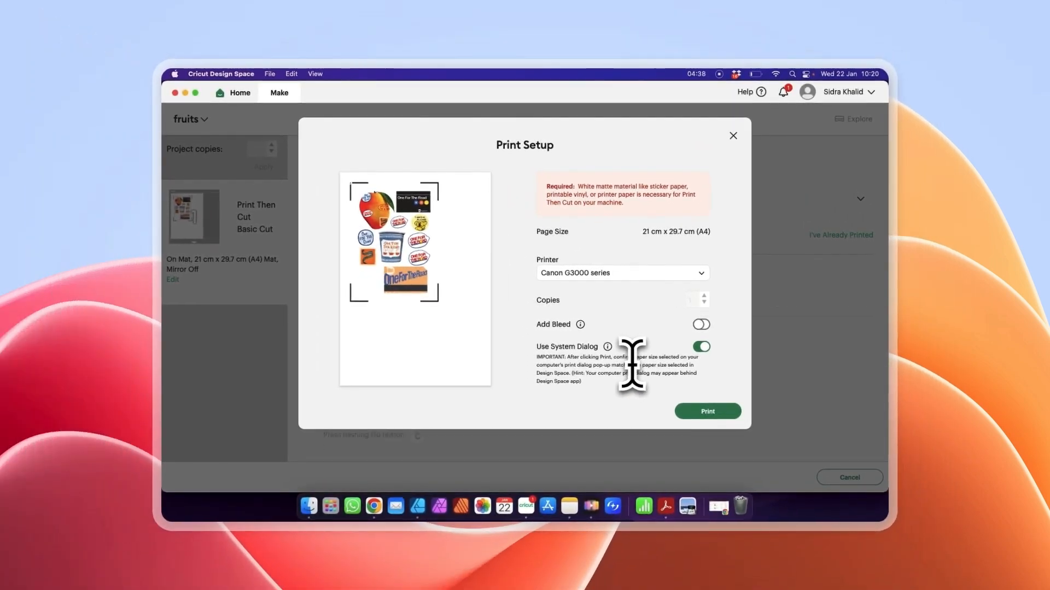
left_click(705, 411)
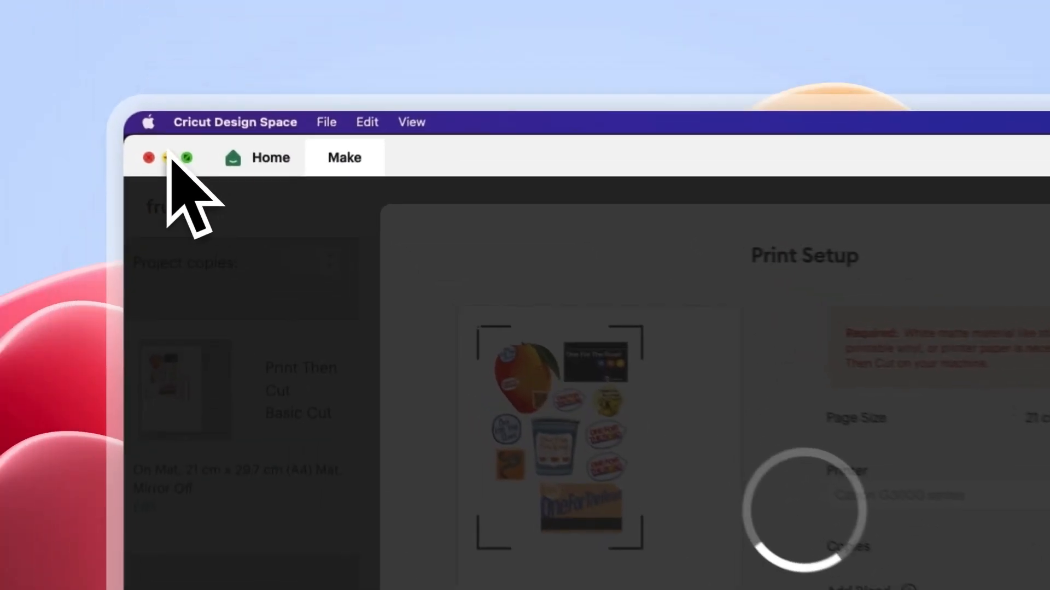
left_click(166, 157)
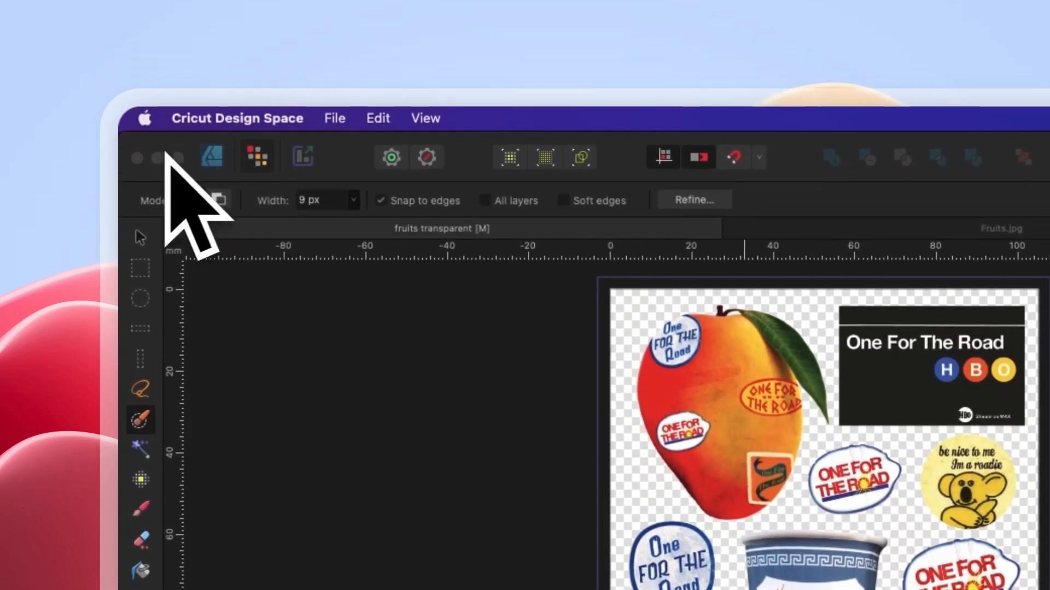
left_click(163, 159)
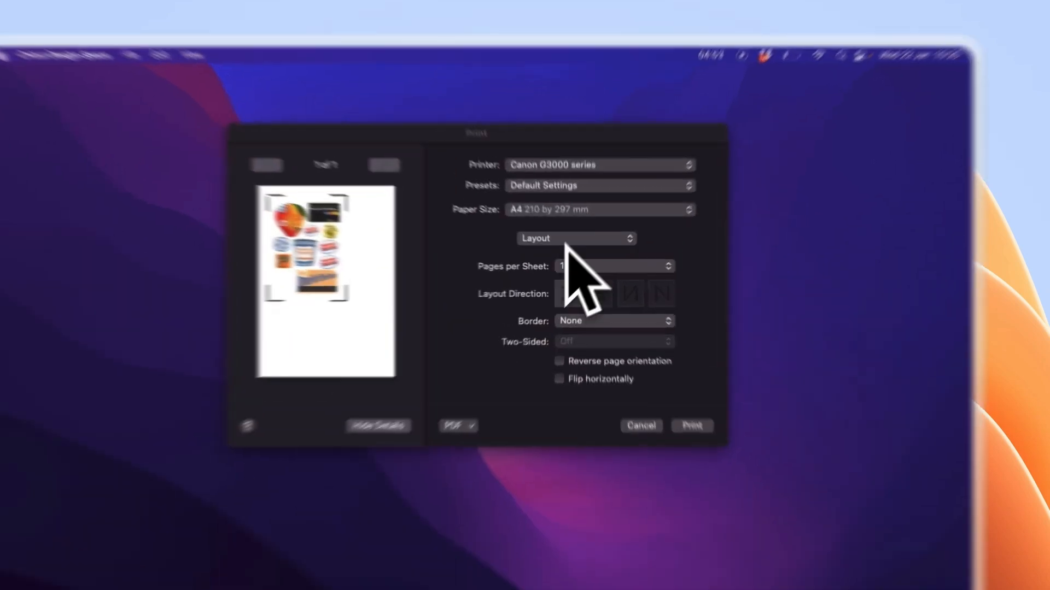
Step: Set the print job's media type to Matte Photo Paper in the Quality & Media settings
left_click(592, 210)
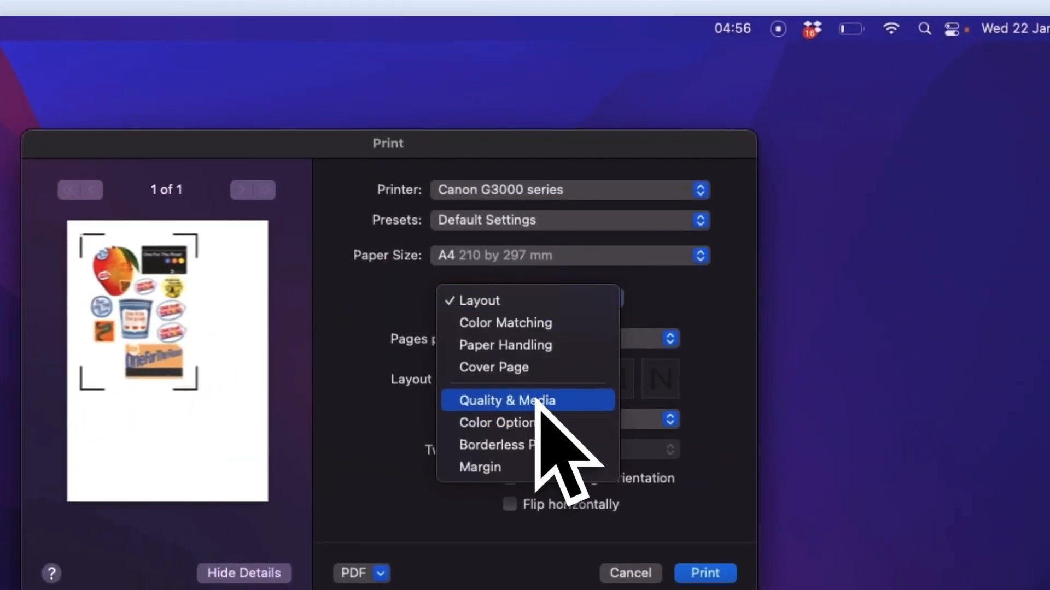
left_click(536, 401)
left_click(555, 332)
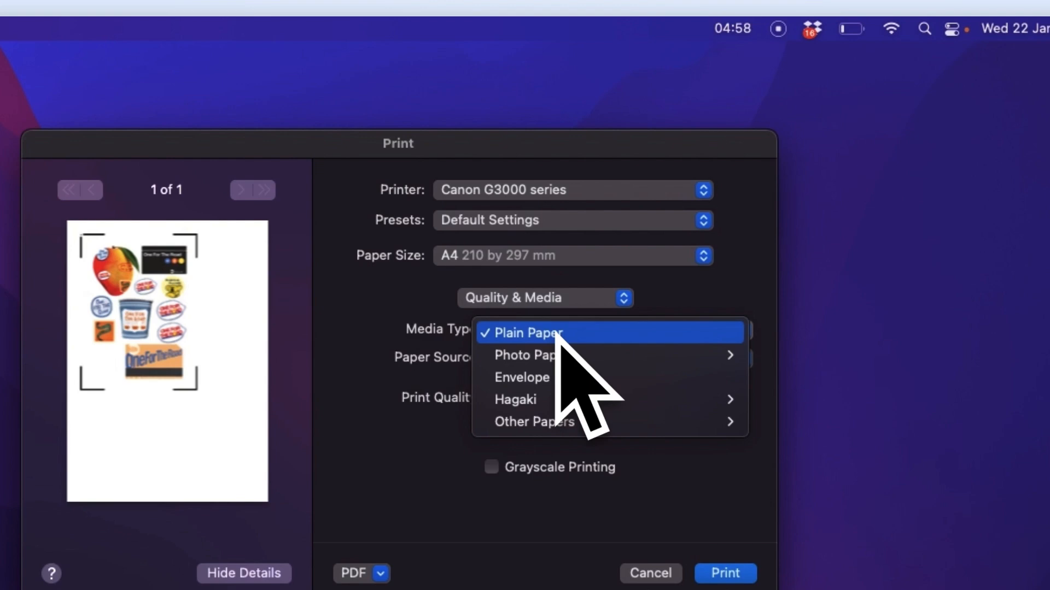
mouse_move(568, 355)
left_click(815, 444)
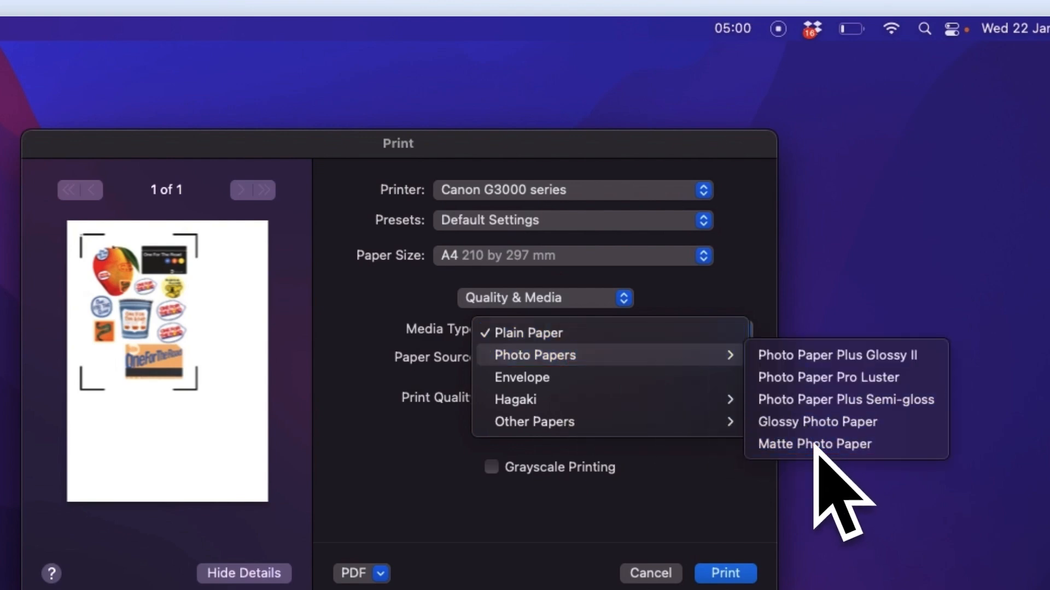
Step: Keep Rear Tray as the paper source and set the print quality to High
left_click(608, 359)
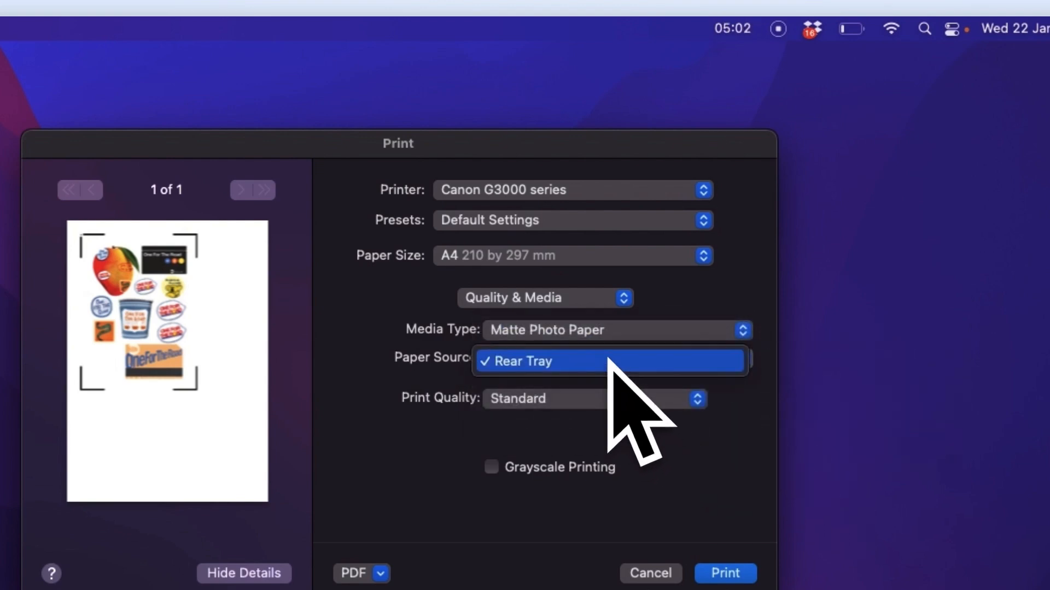
left_click(609, 361)
left_click(607, 399)
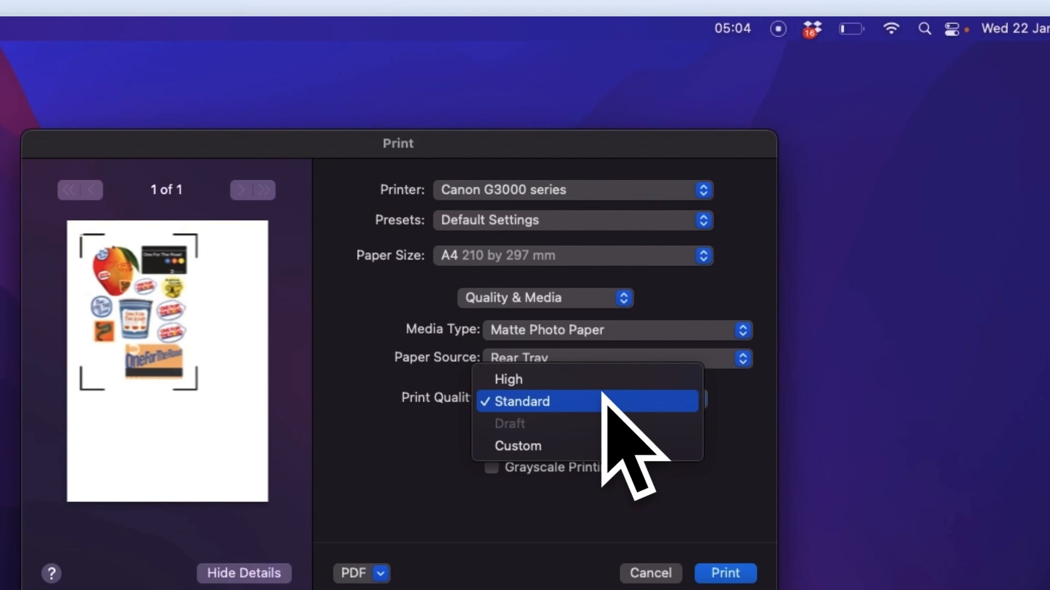
left_click(582, 380)
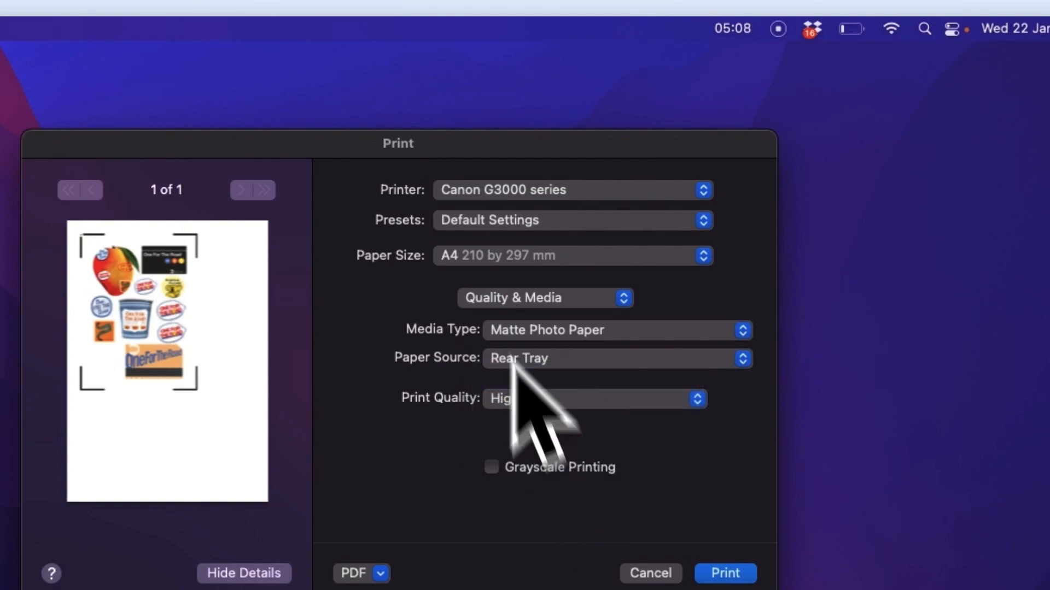
Step: Set the sample type to Graphics in the Color Options and print the sticker sheet
left_click(506, 298)
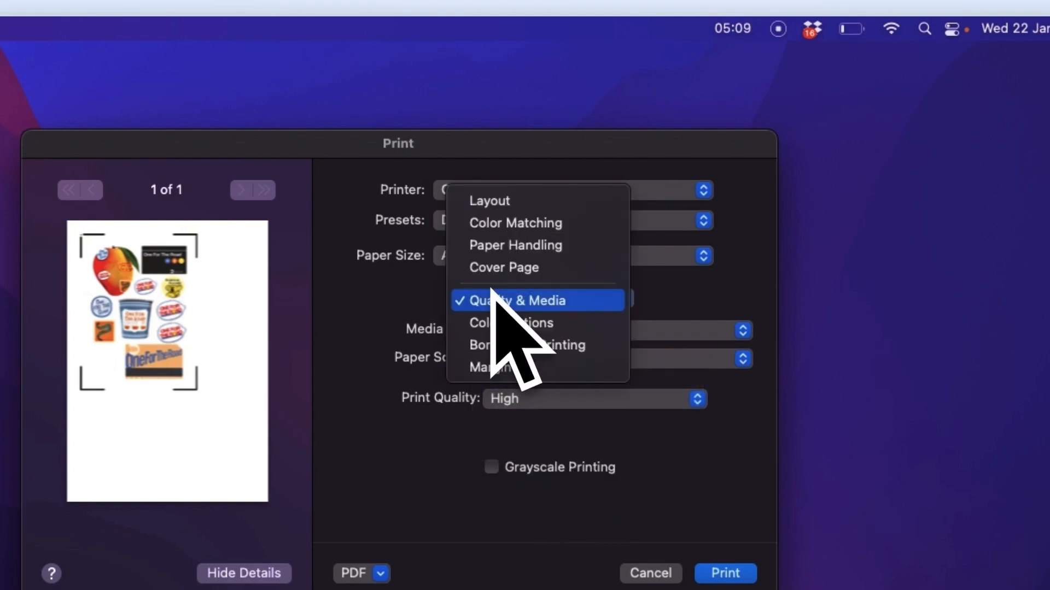
left_click(497, 323)
left_click(447, 474)
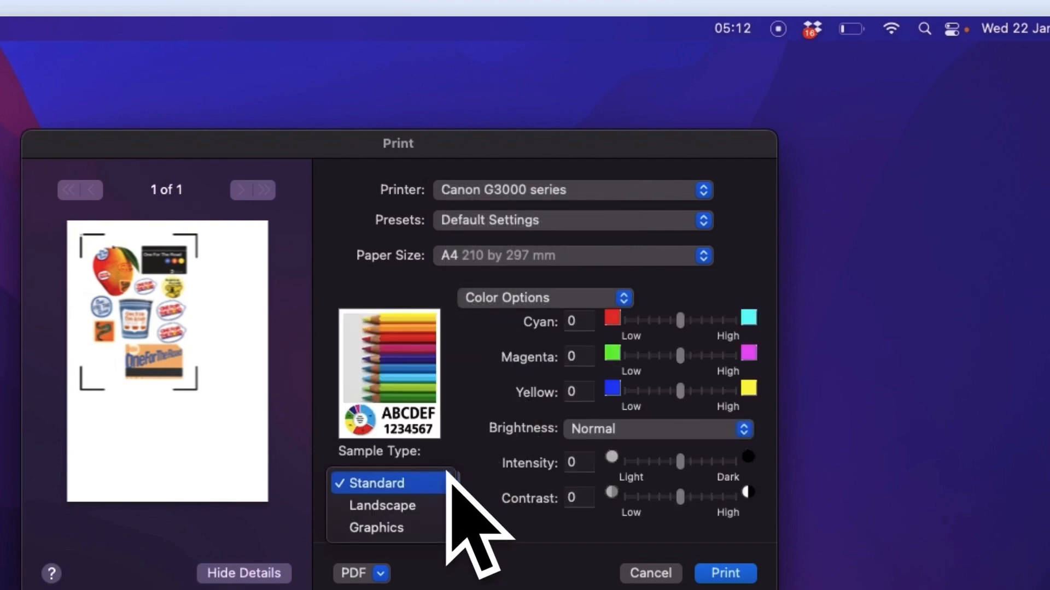
left_click(427, 527)
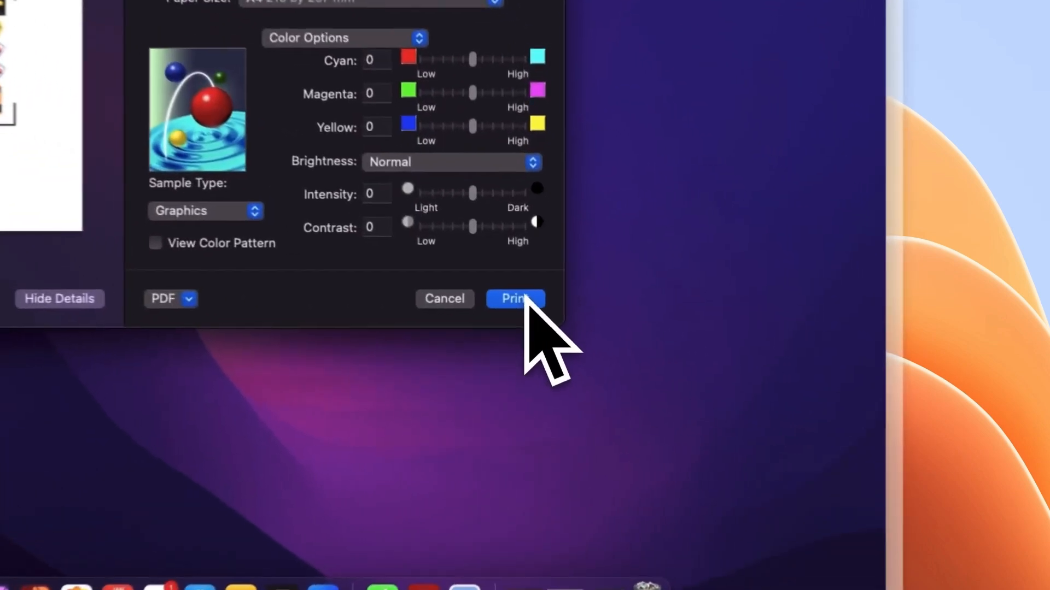
left_click(698, 346)
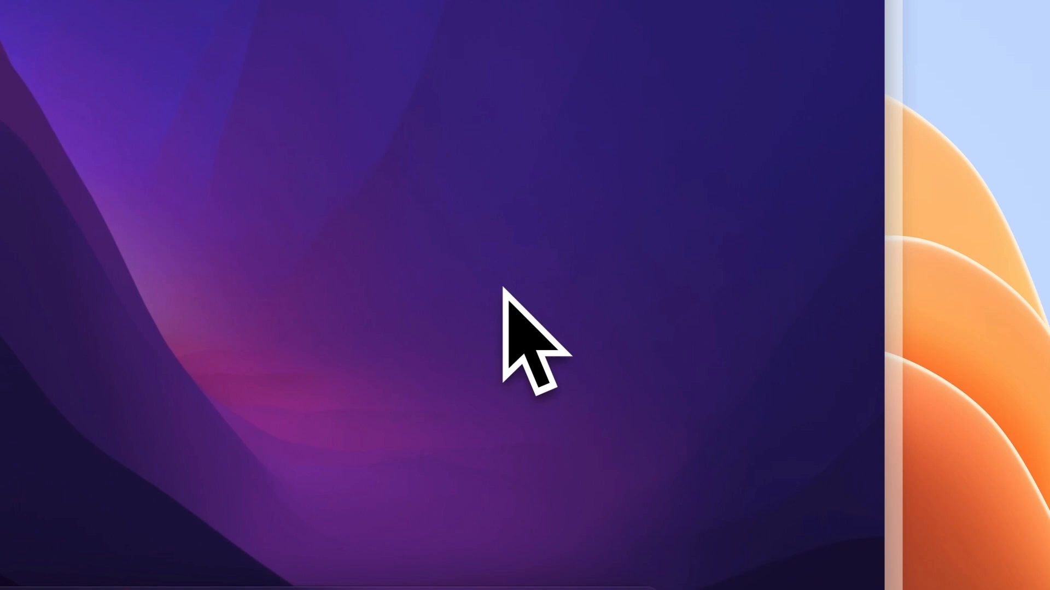